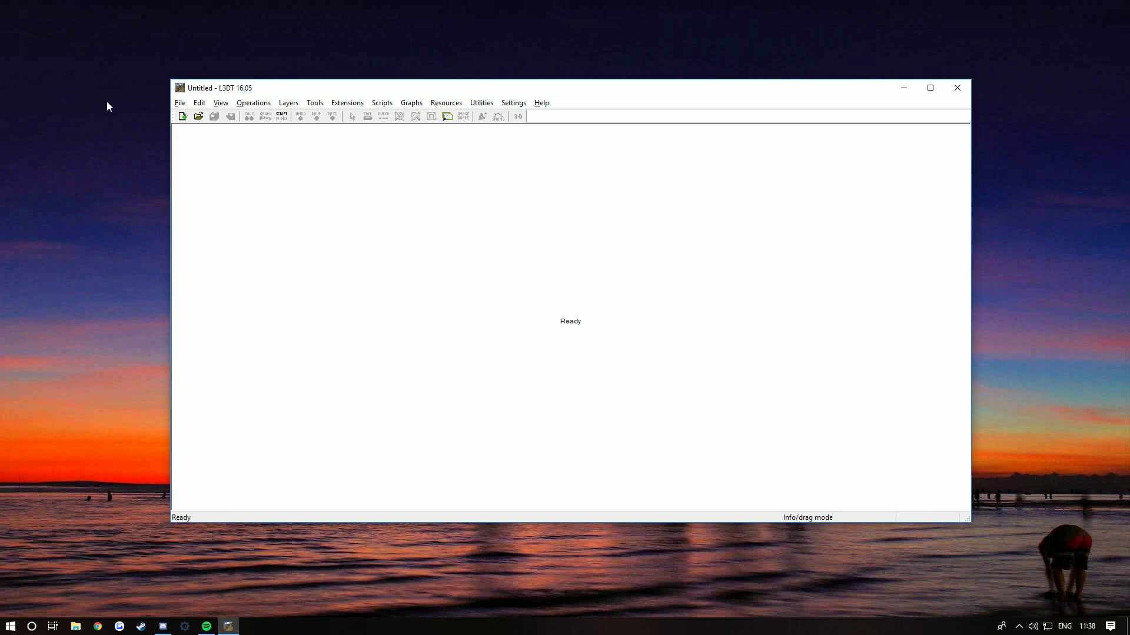
- Create a new blank designable map project with a 1024 x 1024 heightfield, 10 m horizontal scale and HF/DM ratio 64
left_click(179, 103)
left_click(183, 115)
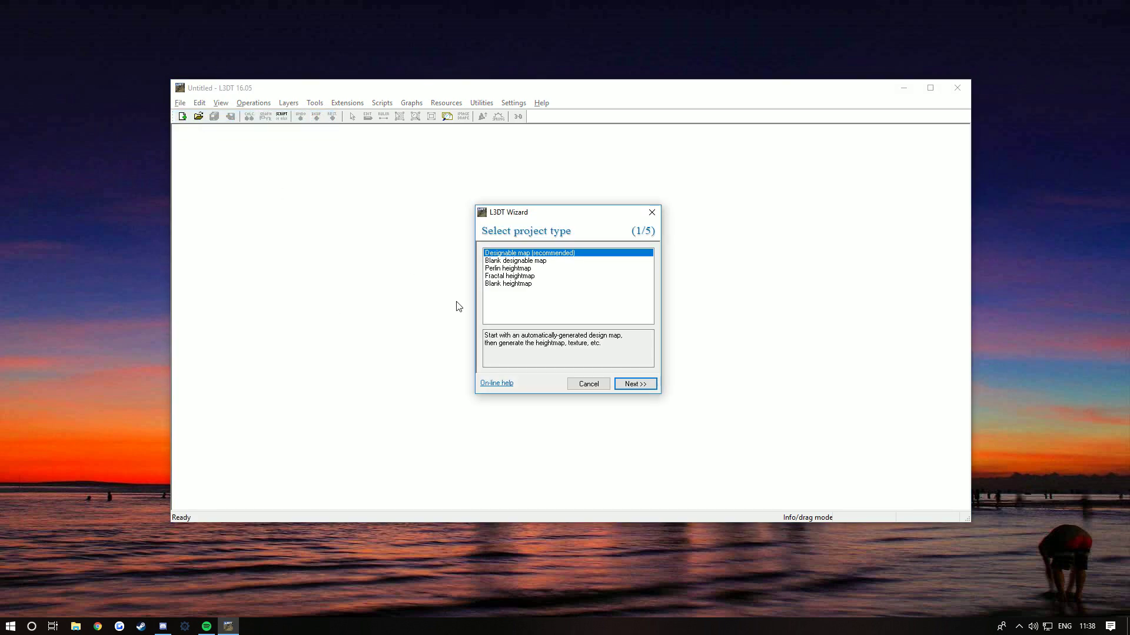
left_click(507, 262)
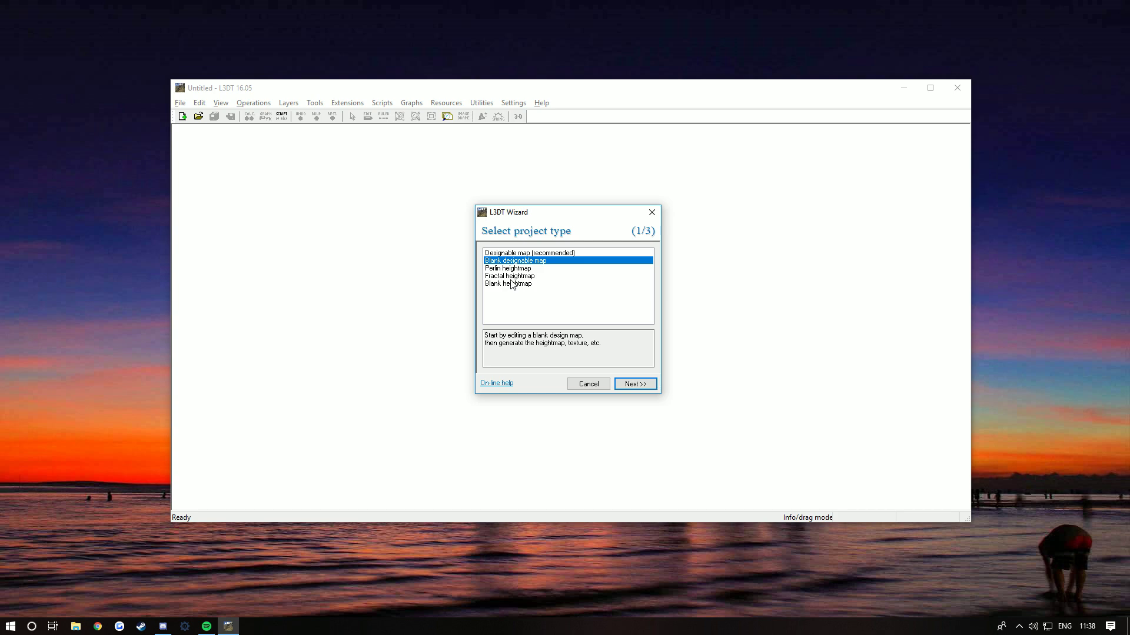
left_click(634, 384)
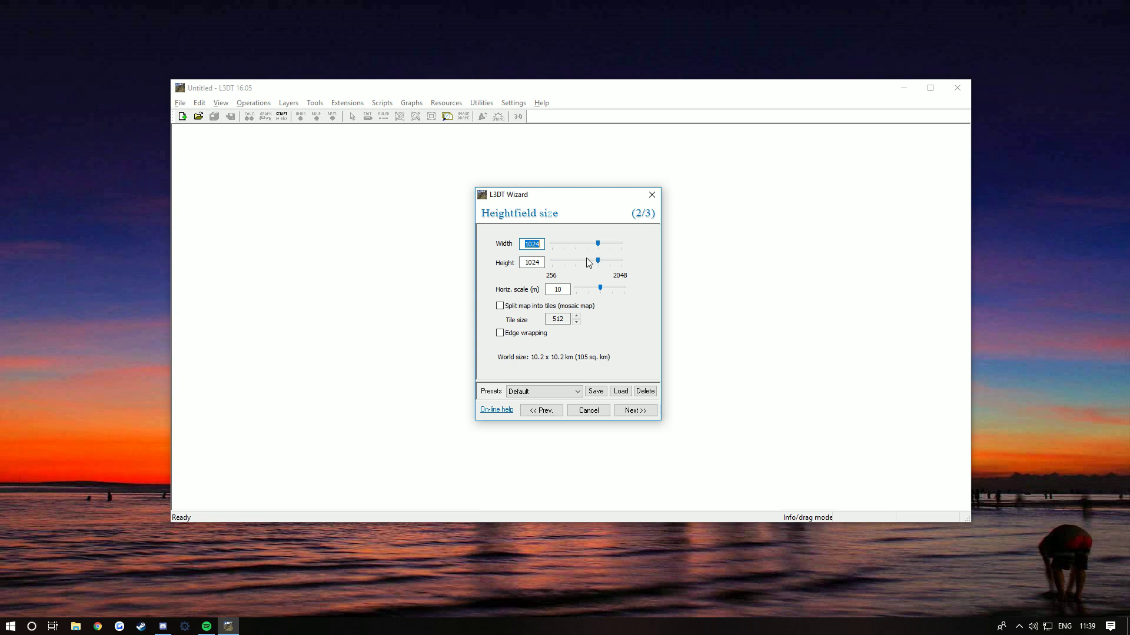
left_click_drag(612, 275, 641, 274)
left_click(628, 275)
left_click_drag(526, 261, 542, 264)
left_click(634, 410)
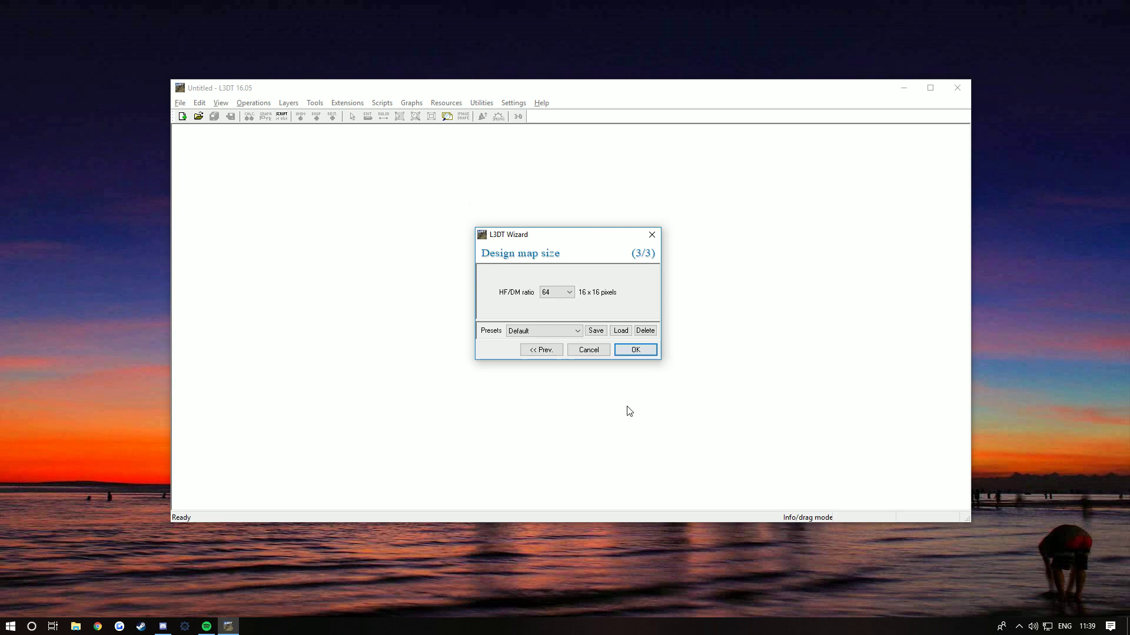
left_click(635, 350)
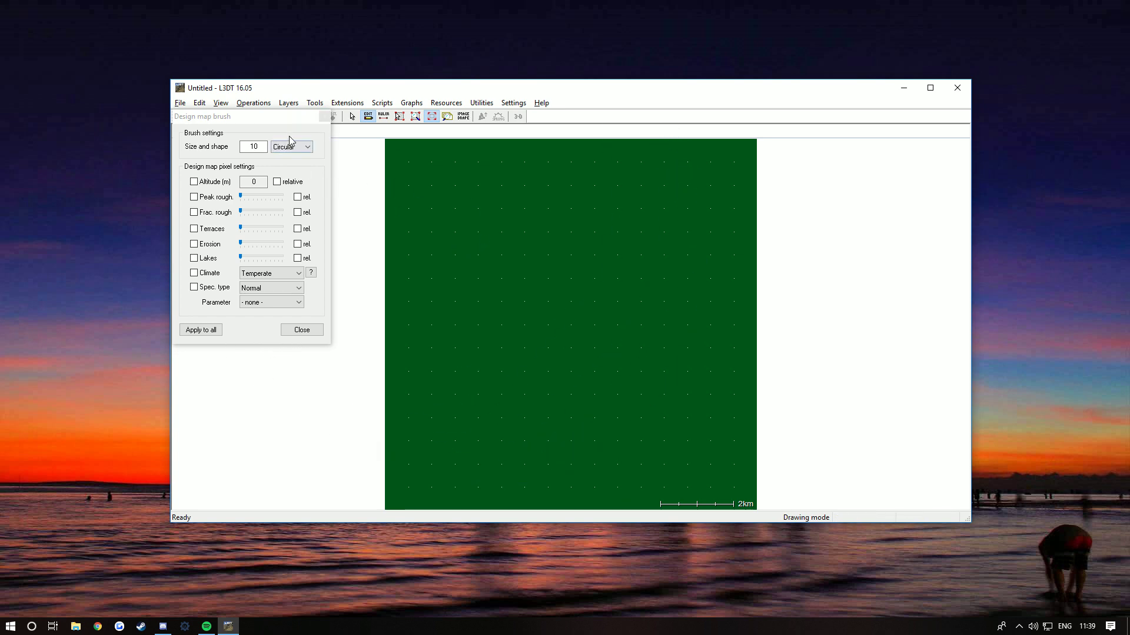
- Dismiss the design map brush settings and generate the heightfield map from the blank design map
left_click(323, 117)
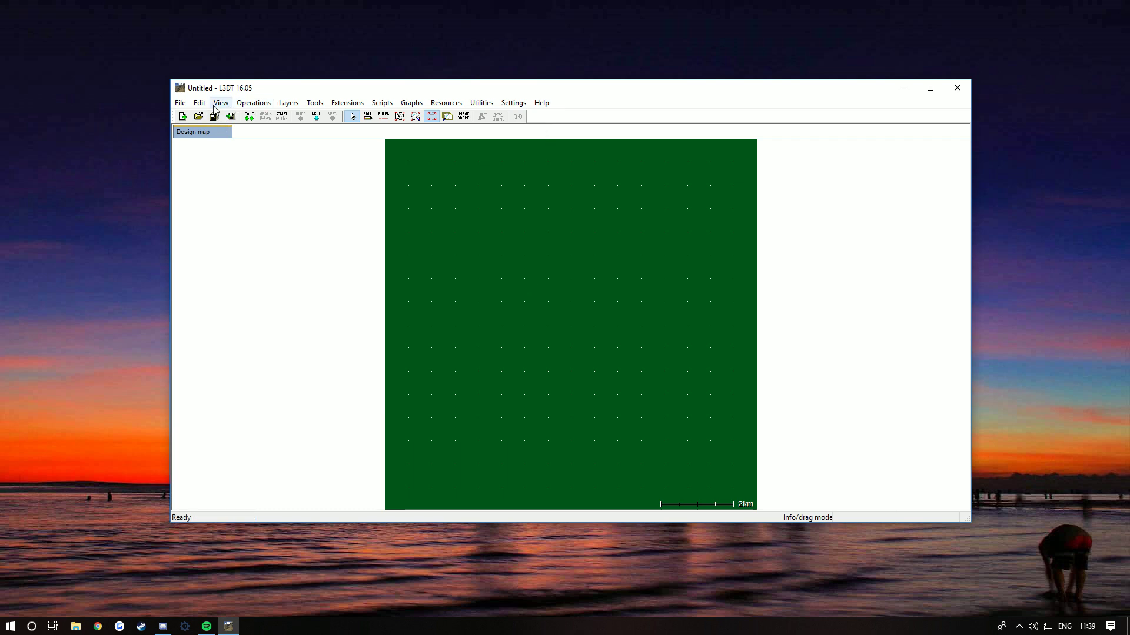
right_click(238, 133)
mouse_move(268, 141)
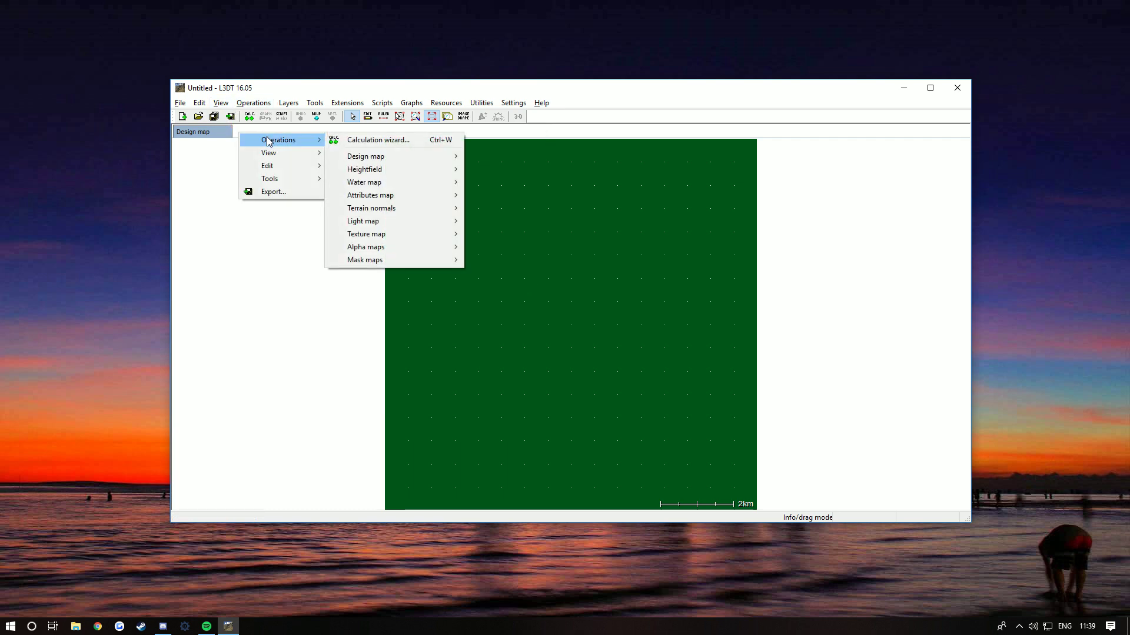
mouse_move(363, 170)
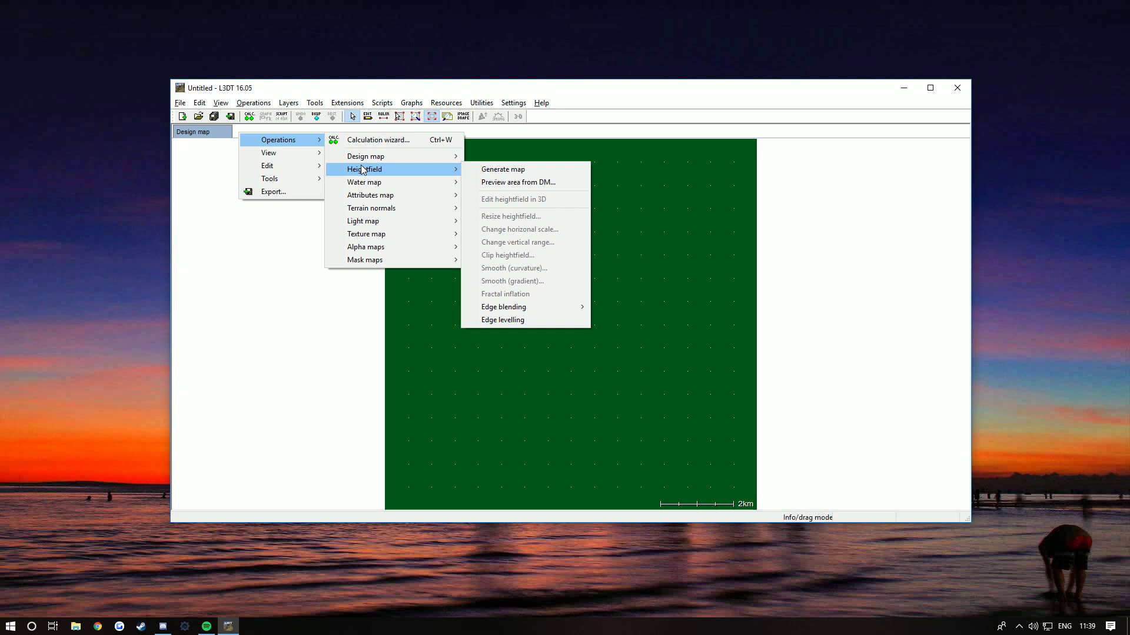
left_click(501, 170)
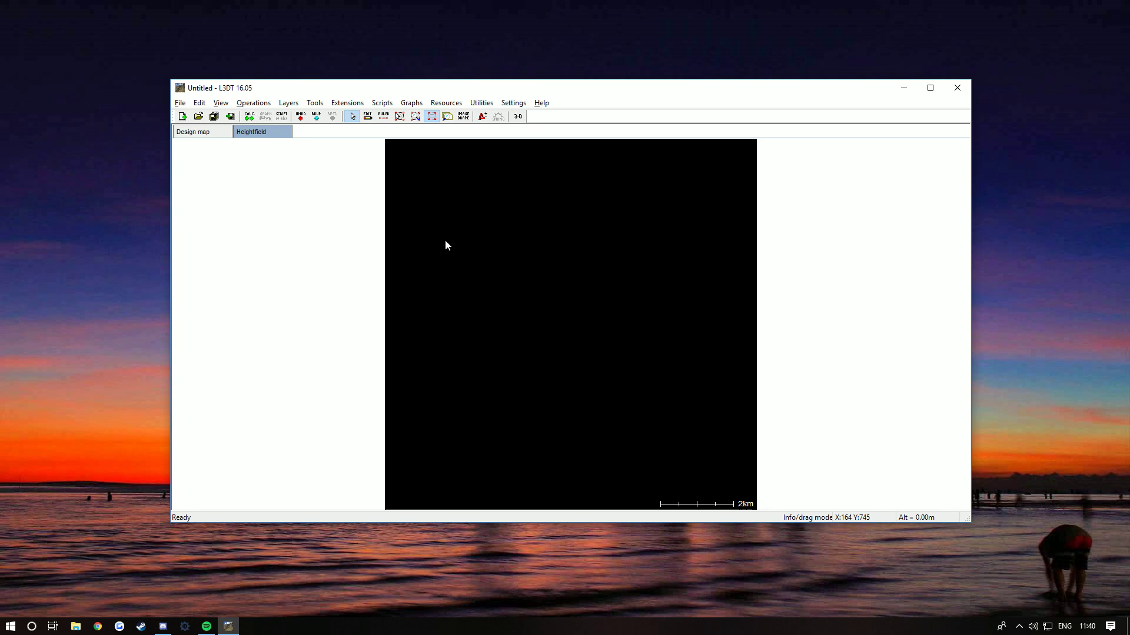
- Open the generated heightfield for editing in 3D
right_click(246, 131)
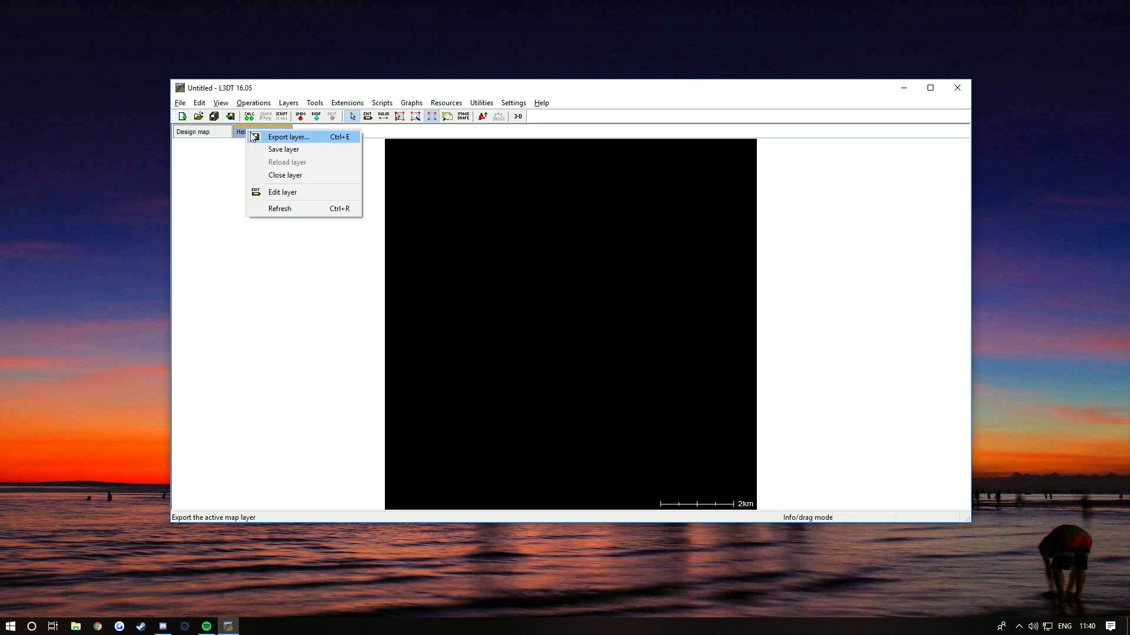
left_click(241, 104)
mouse_move(279, 147)
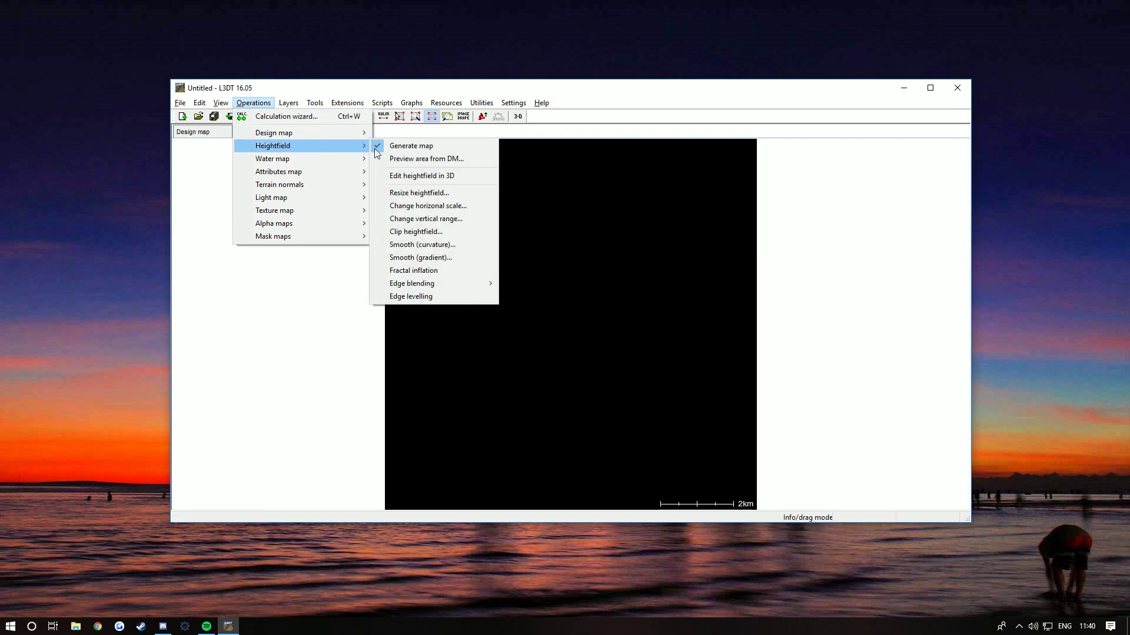
left_click(451, 176)
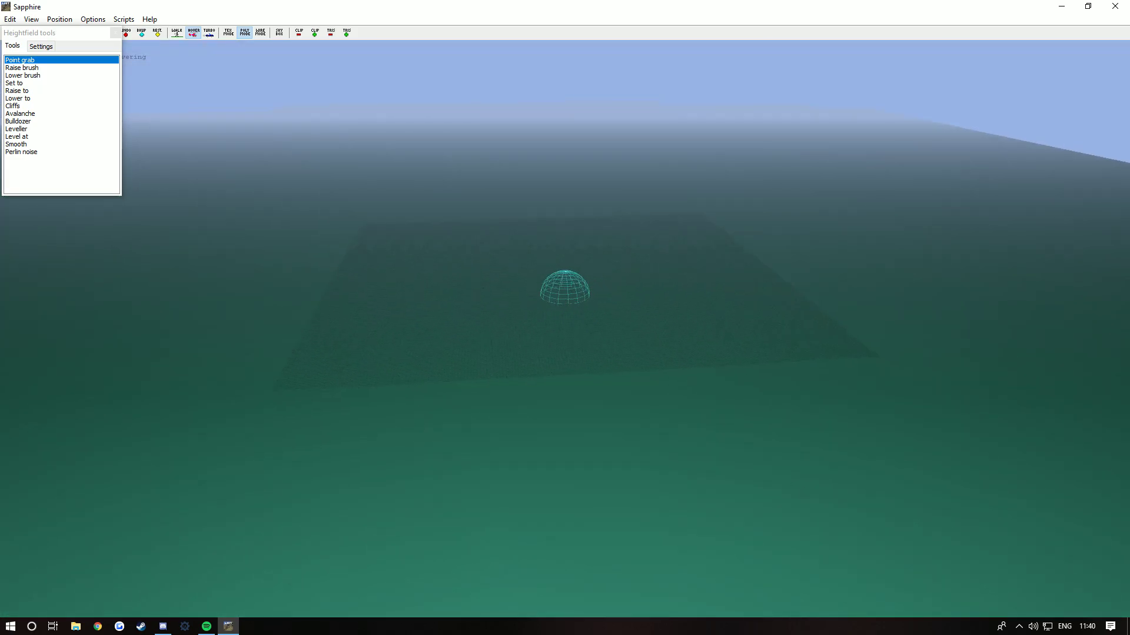
- Choose the Raise to heightfield tool and set its height to 10 m
right_click_drag(549, 315, 620, 351)
scroll(545, 353, "up", 3)
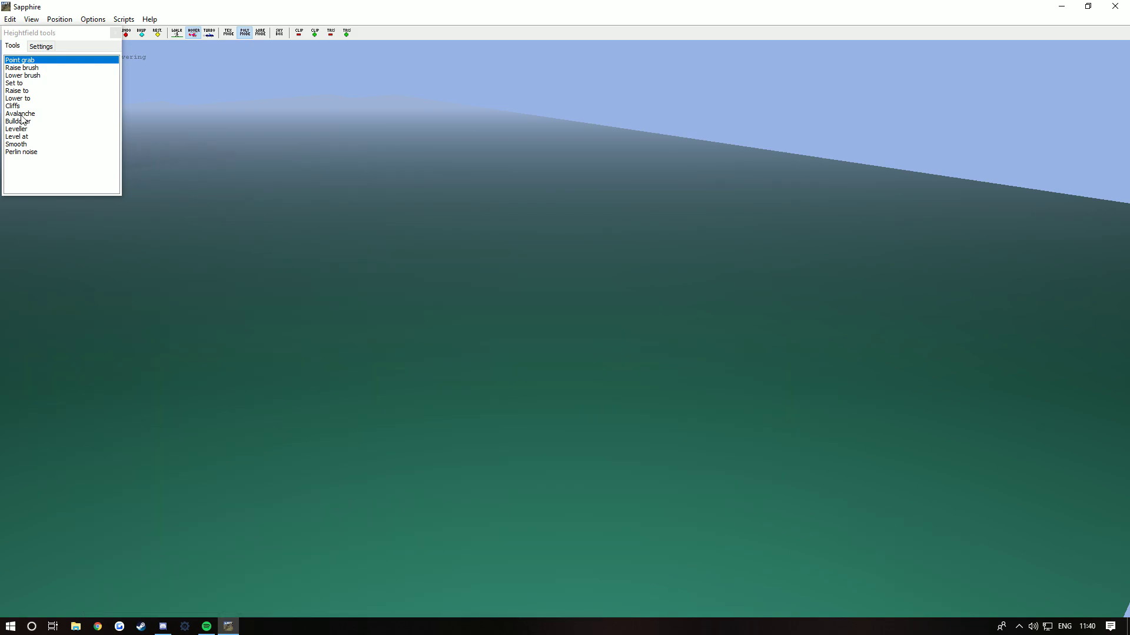
left_click(16, 92)
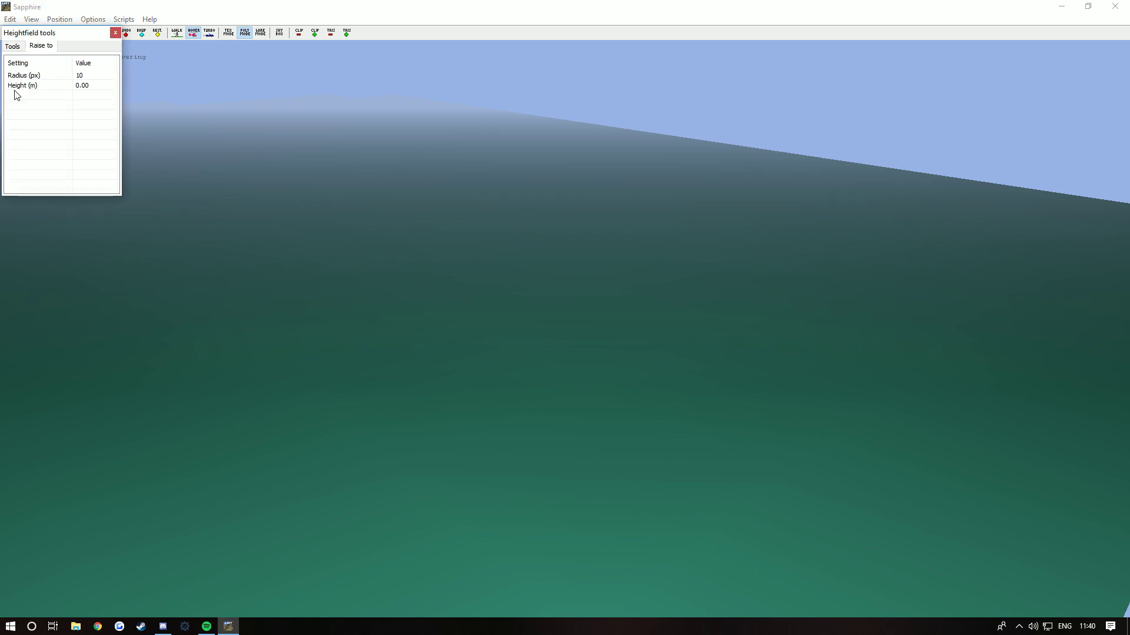
left_click(93, 86)
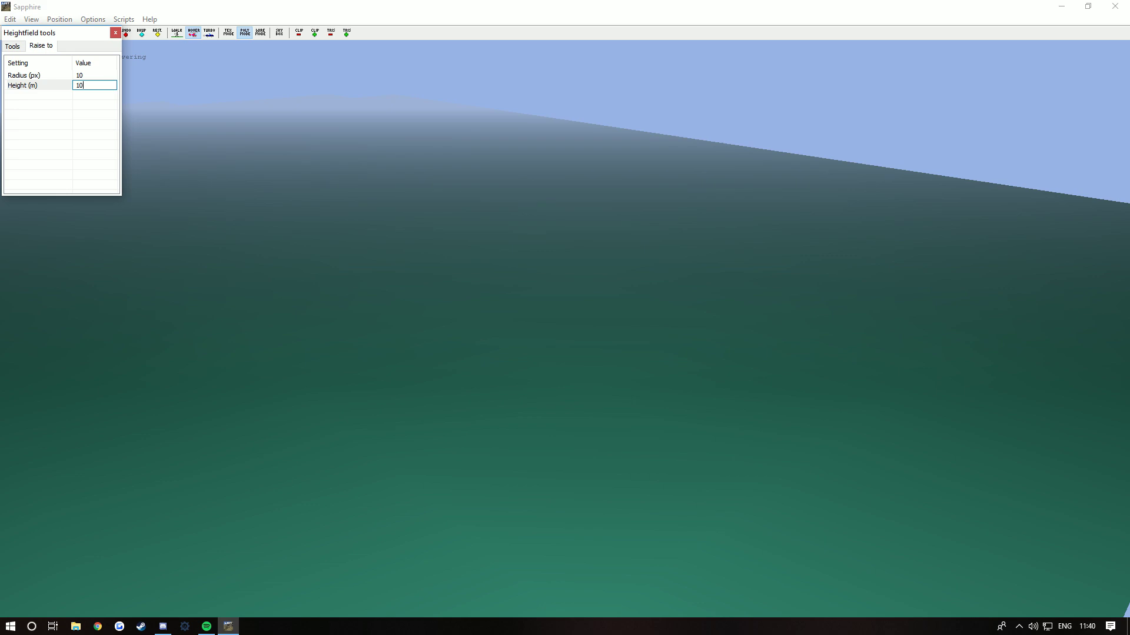
left_click(517, 372)
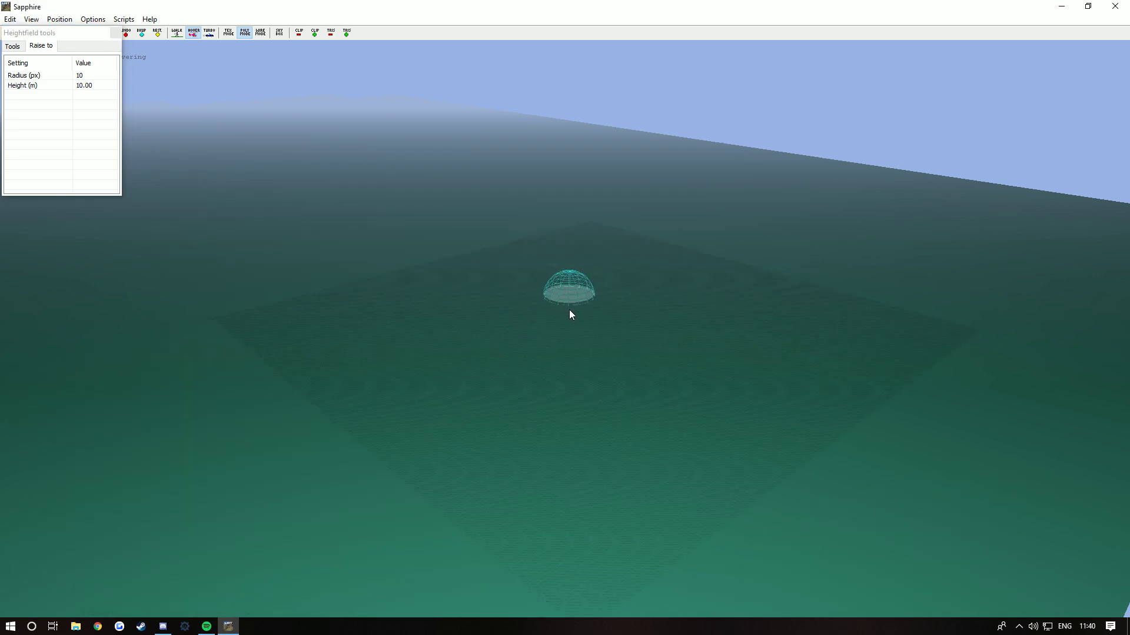
- Paint a large island around a lake hollow on the flat terrain with the Raise to brush at a 73 px radius
right_click_drag(358, 234, 593, 337)
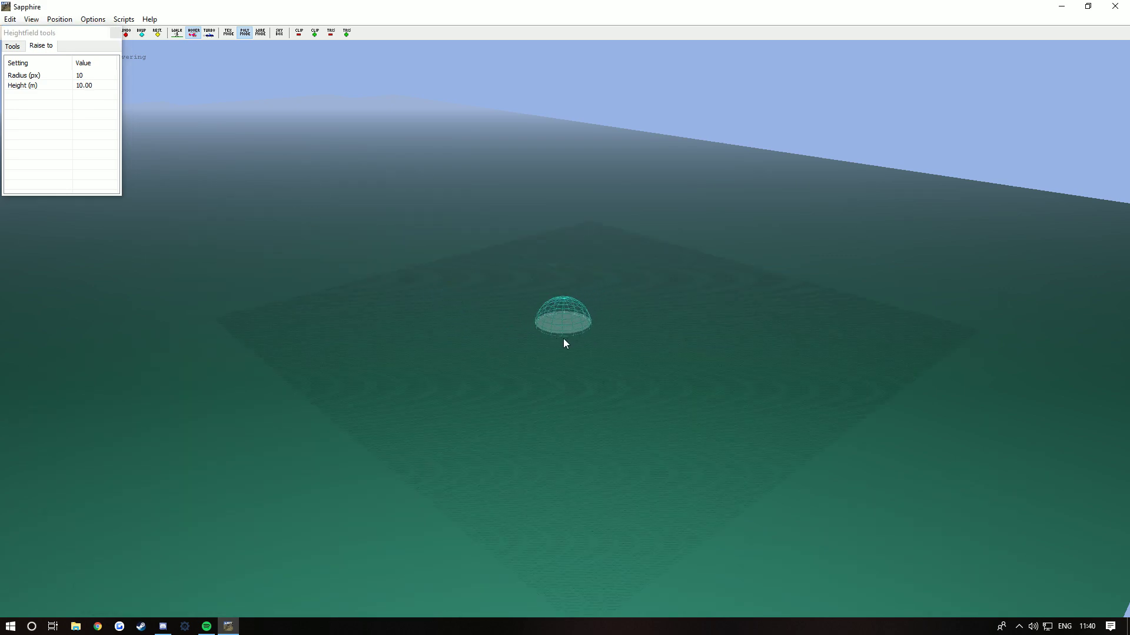
scroll(547, 419, "up", 6)
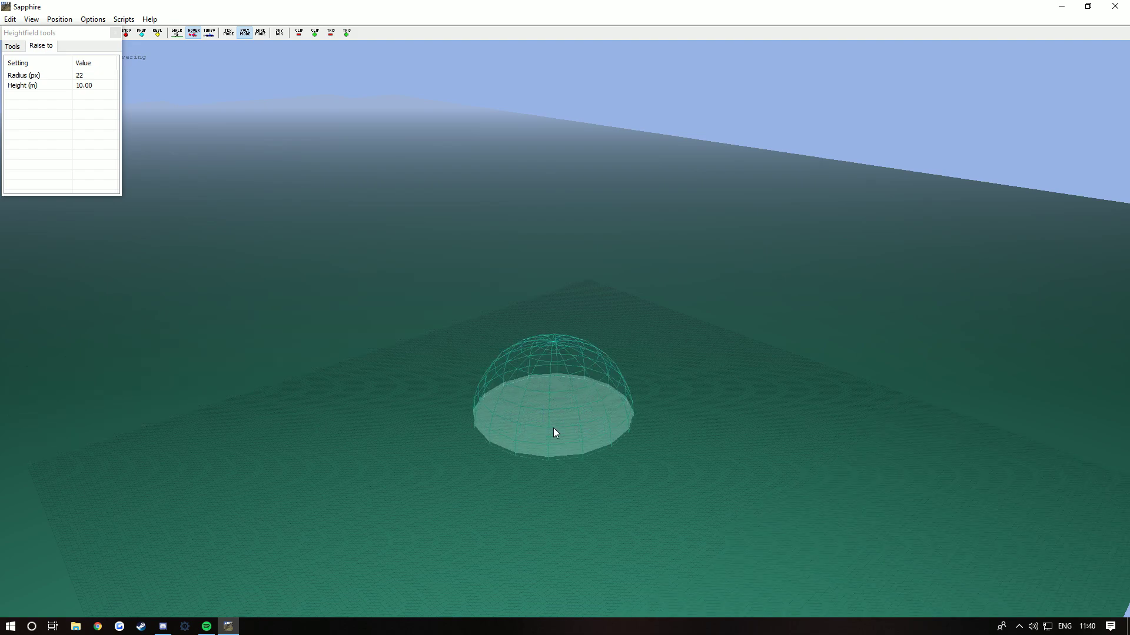
scroll(553, 433, "up", 12)
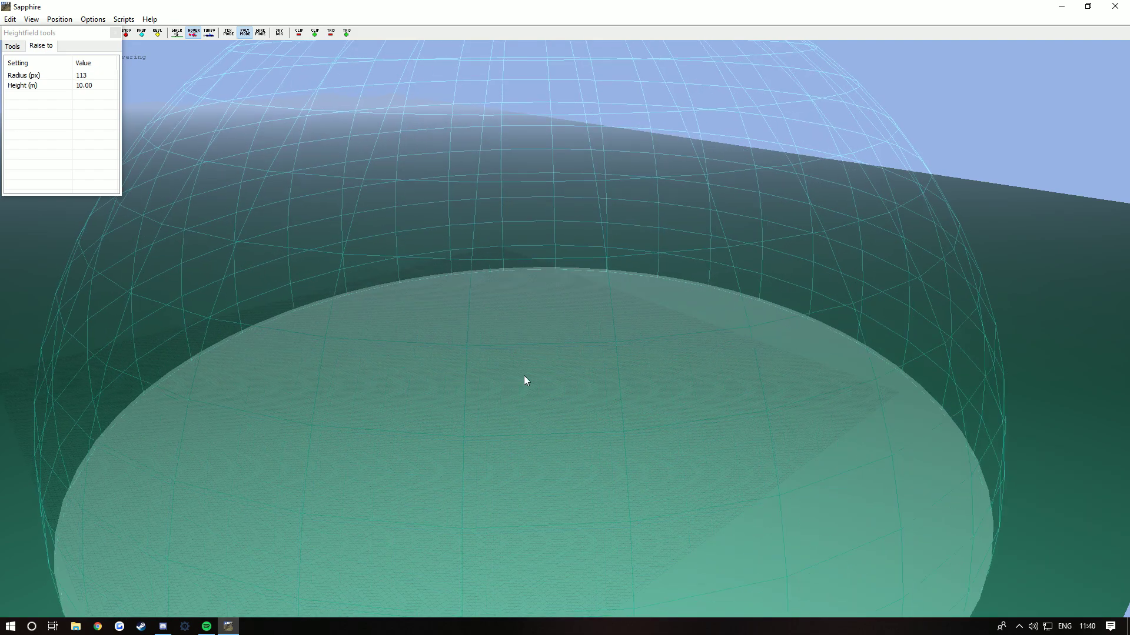
scroll(525, 381, "up", 4)
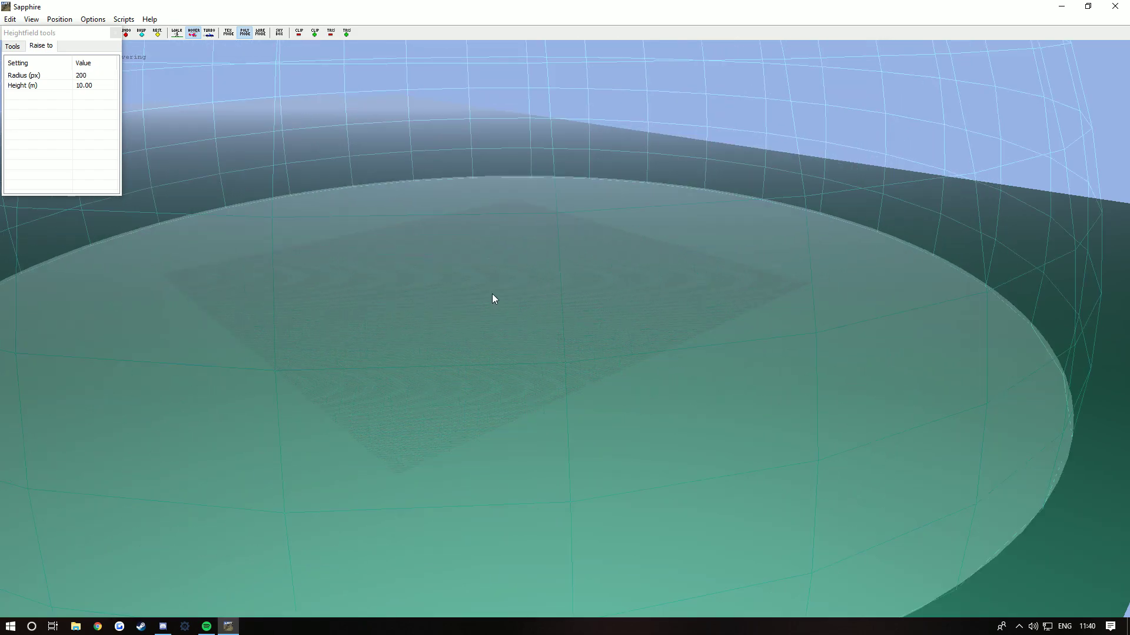
scroll(492, 295, "down", 8)
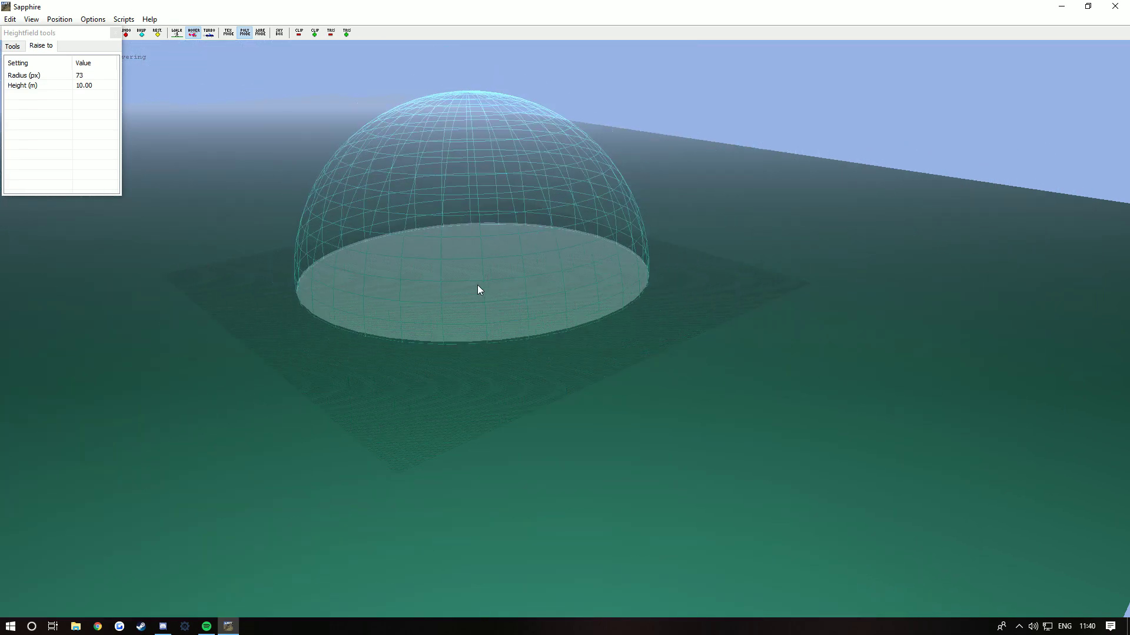
mouse_move(478, 290)
right_mouse_down()
mouse_move(590, 313)
mouse_move(674, 364)
right_mouse_up()
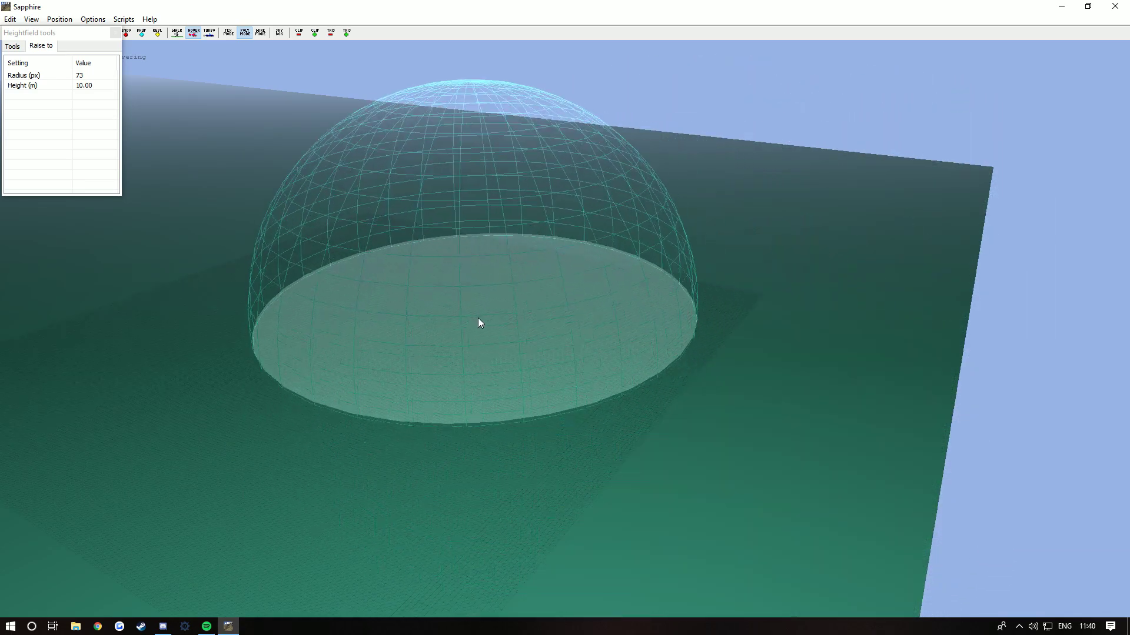
key("Left")
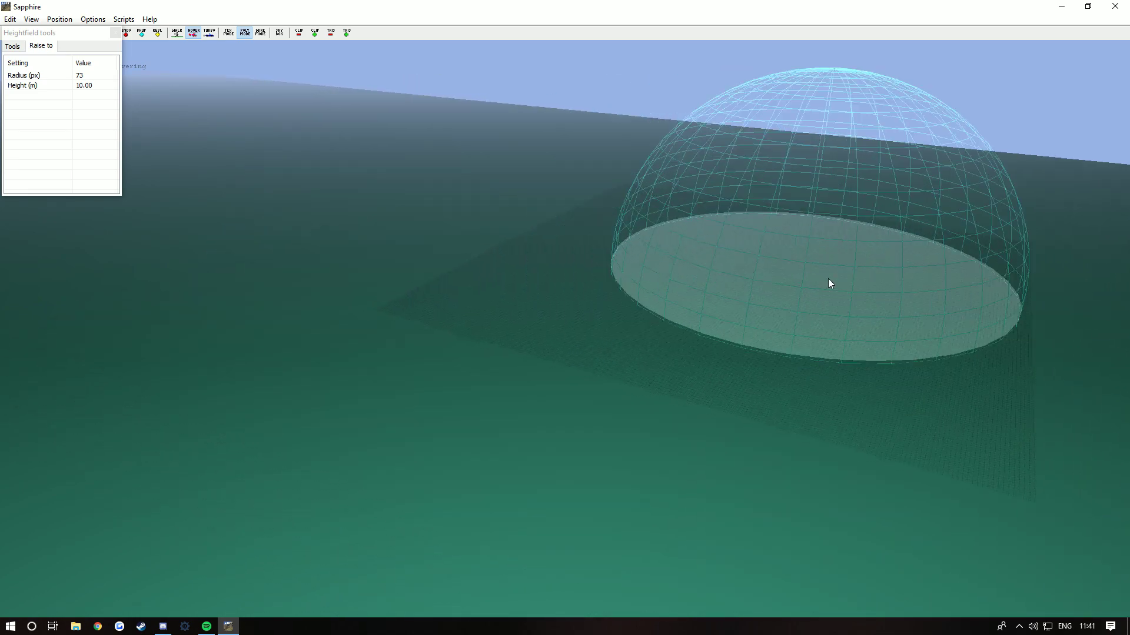
mouse_move(829, 284)
left_mouse_down()
mouse_move(565, 193)
mouse_move(444, 177)
mouse_move(325, 180)
mouse_move(220, 209)
mouse_move(185, 280)
mouse_move(183, 317)
mouse_move(201, 340)
mouse_move(256, 374)
mouse_move(328, 392)
mouse_move(476, 406)
mouse_move(615, 399)
mouse_move(734, 348)
mouse_move(747, 285)
mouse_move(721, 240)
mouse_move(683, 221)
mouse_move(521, 177)
mouse_move(422, 170)
mouse_move(192, 223)
mouse_move(377, 285)
left_mouse_up()
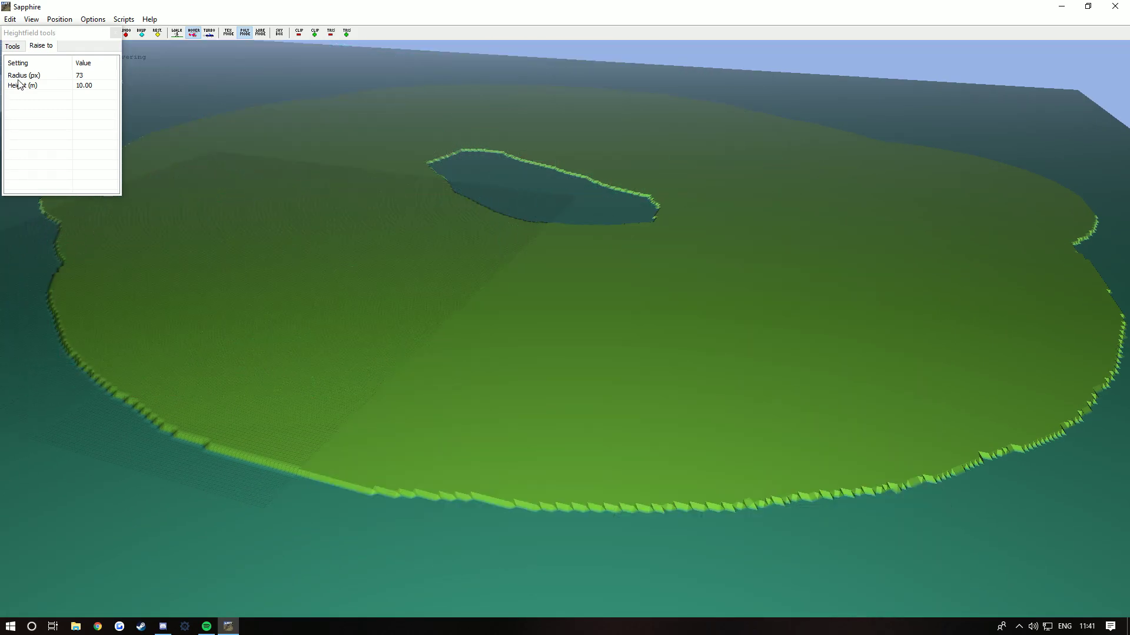
- Smooth the island's outer shoreline and the lake's edge with the Smooth brush at 5 cycles and a radius of 37 to 48 px
left_click(12, 46)
left_click(26, 155)
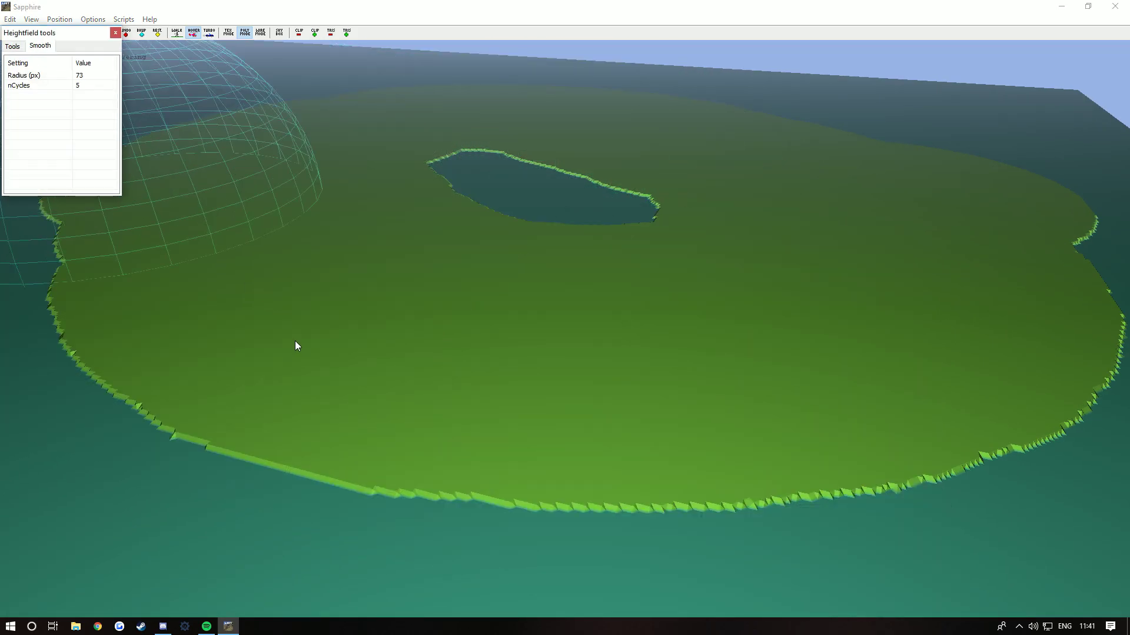
left_click(13, 46)
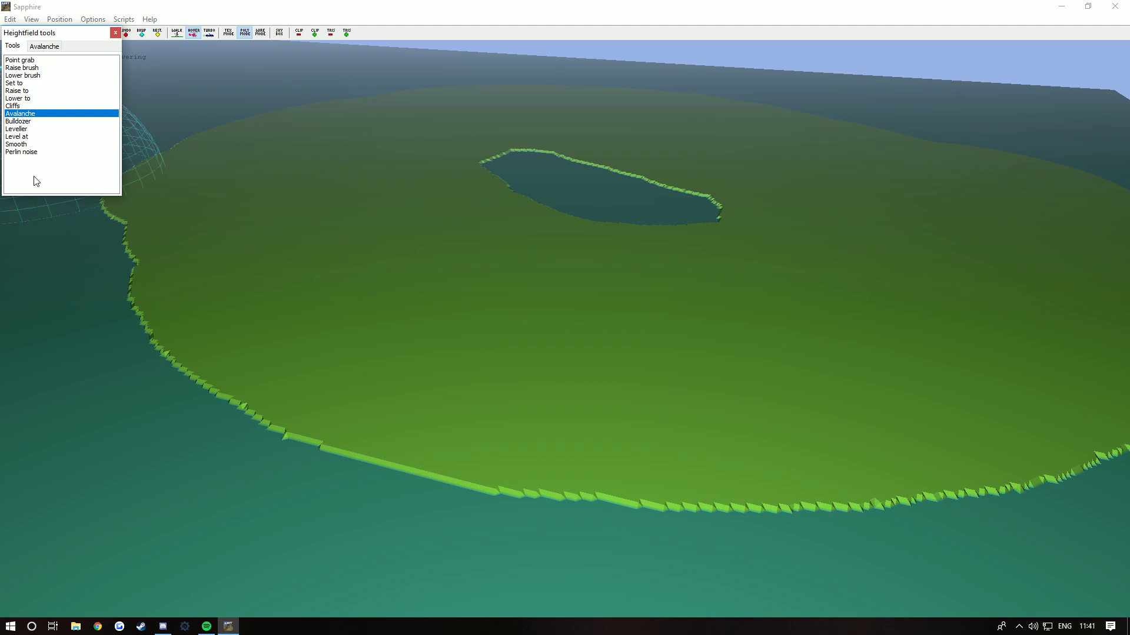
left_click(16, 144)
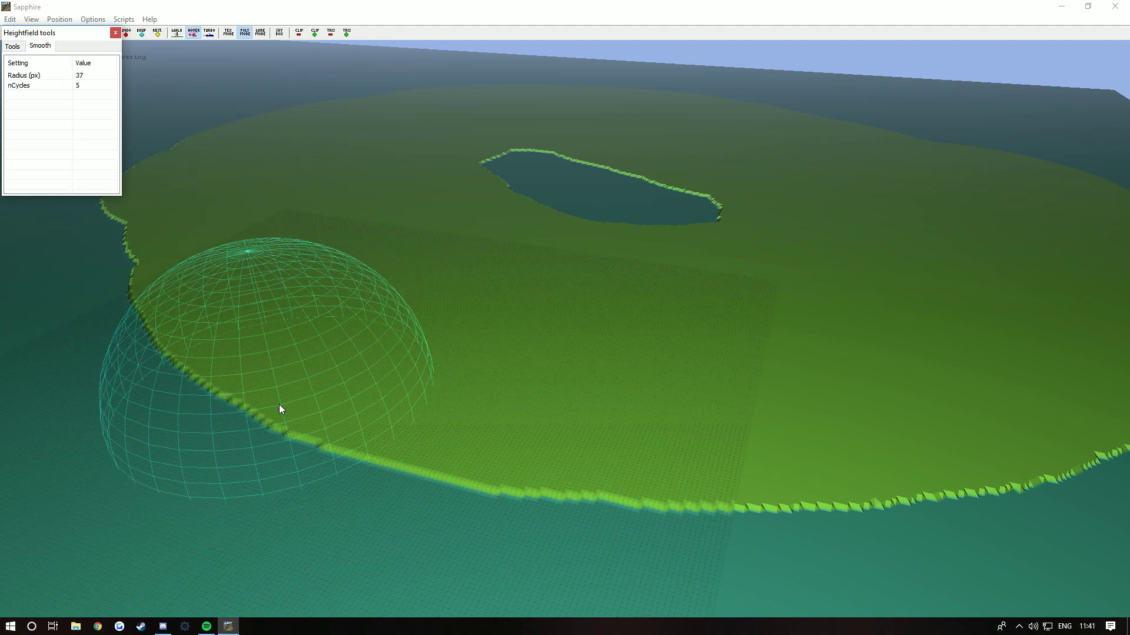
mouse_move(279, 404)
left_mouse_down()
mouse_move(436, 489)
mouse_move(525, 502)
mouse_move(862, 484)
mouse_move(479, 492)
mouse_move(301, 439)
mouse_move(181, 367)
mouse_move(287, 463)
mouse_move(374, 521)
mouse_move(386, 504)
mouse_move(457, 509)
mouse_move(266, 434)
mouse_move(172, 352)
mouse_move(120, 262)
mouse_move(138, 192)
mouse_move(248, 136)
mouse_move(177, 268)
mouse_move(224, 381)
mouse_move(582, 530)
mouse_move(961, 474)
mouse_move(1068, 414)
mouse_move(1109, 353)
mouse_move(1099, 260)
mouse_move(1015, 199)
mouse_move(847, 128)
mouse_move(644, 93)
mouse_move(860, 136)
mouse_move(757, 199)
mouse_move(590, 220)
mouse_move(647, 236)
mouse_move(528, 195)
mouse_move(513, 162)
mouse_move(637, 221)
mouse_move(513, 229)
mouse_move(658, 205)
left_mouse_up()
scroll(586, 220, "up", 5)
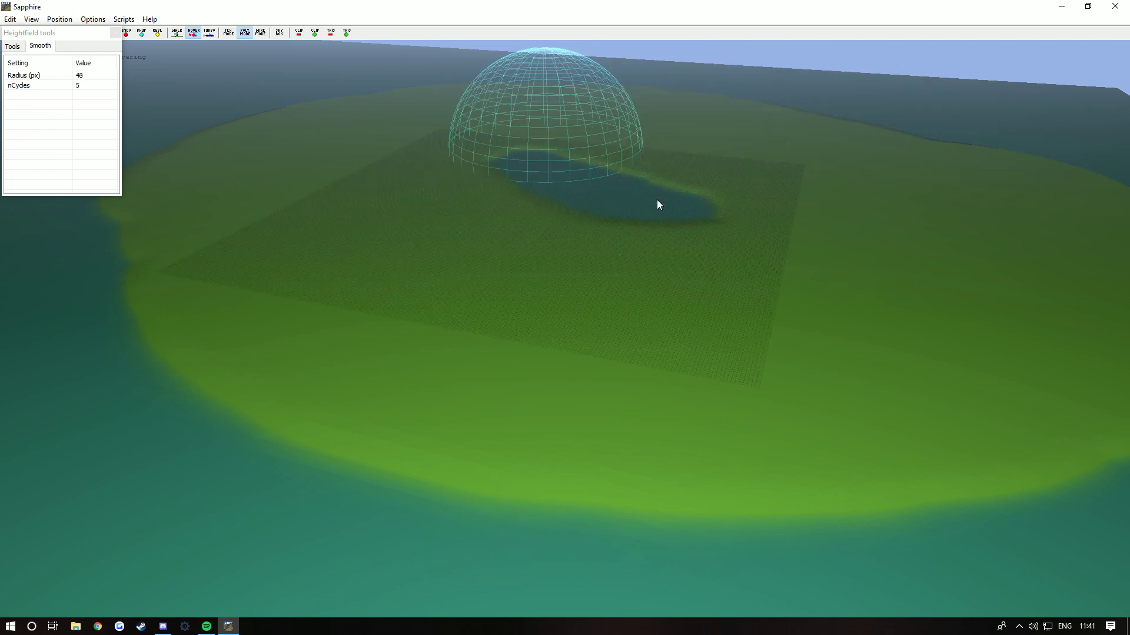
- Pull up three adjoining mountain peaks in front of the lake with Point grab, reducing the brush radius to 17 px
left_click(11, 46)
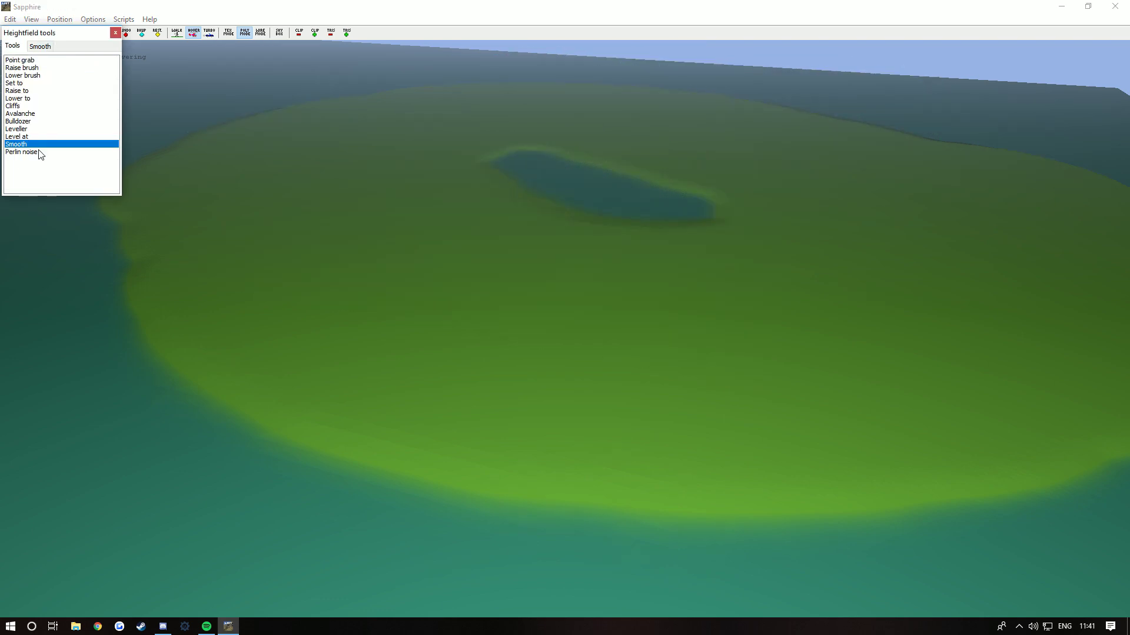
left_click(21, 61)
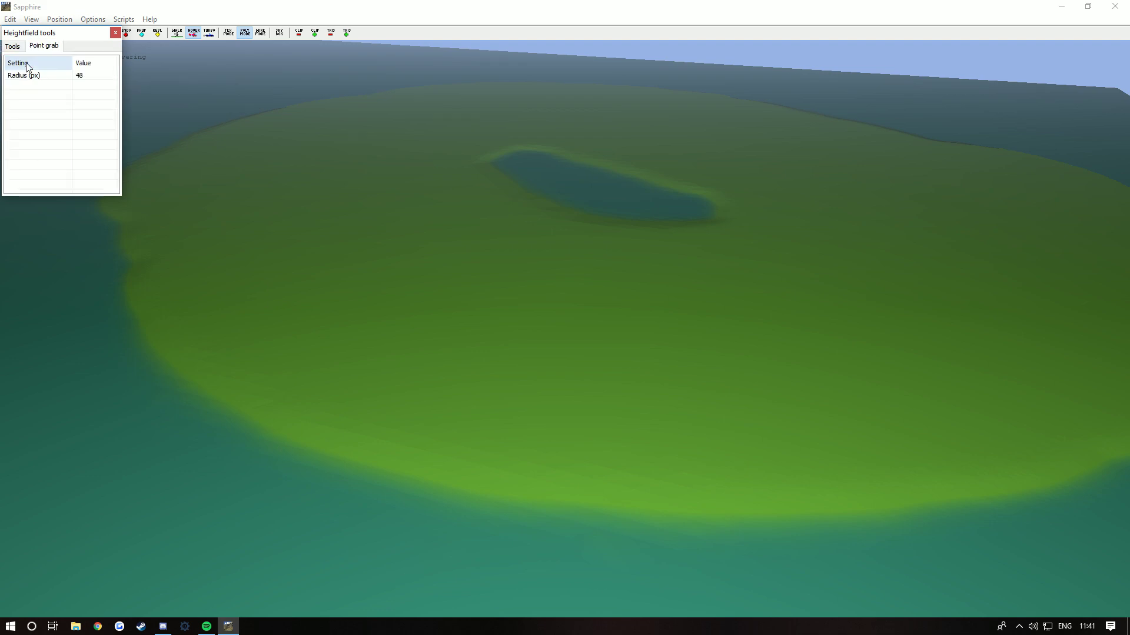
scroll(447, 380, "down", 6)
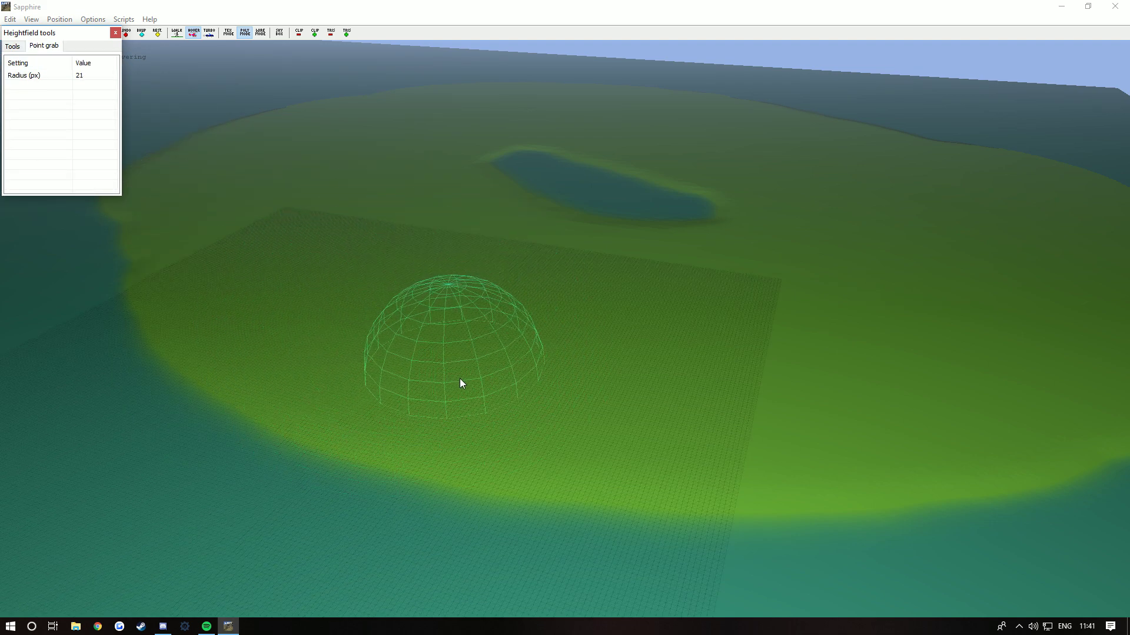
left_click(463, 369)
mouse_move(467, 364)
left_mouse_down()
mouse_move(467, 373)
mouse_move(459, 353)
mouse_move(458, 376)
mouse_move(448, 364)
mouse_move(436, 444)
mouse_move(371, 7)
mouse_move(324, 84)
mouse_move(351, 5)
mouse_move(376, 103)
mouse_move(365, 217)
mouse_move(358, 134)
mouse_move(351, 152)
left_mouse_up()
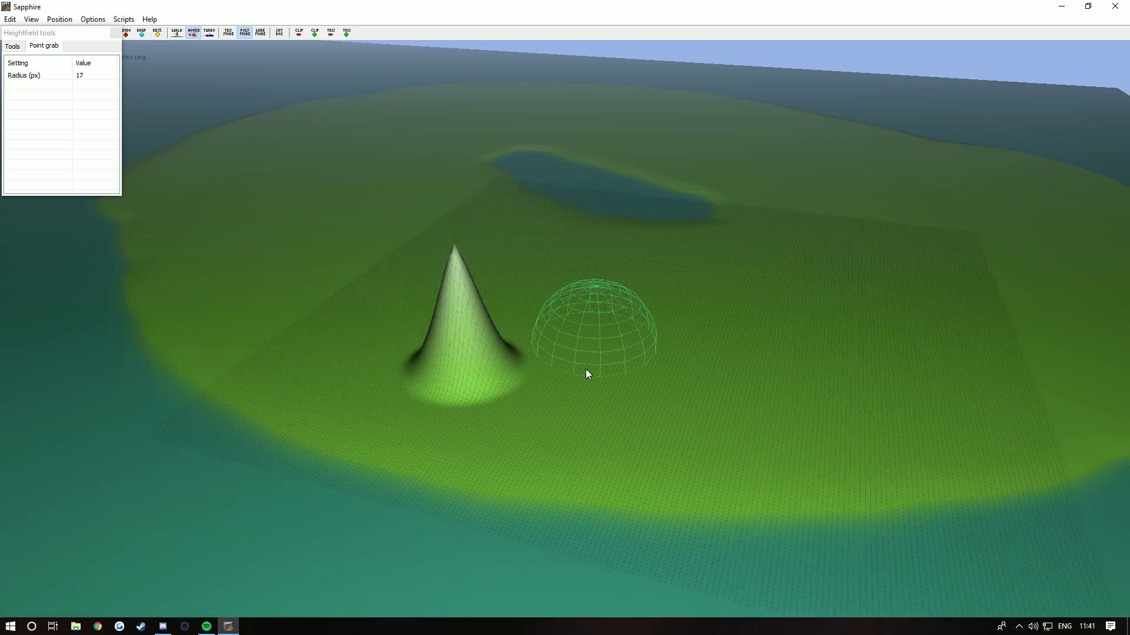
left_click_drag(518, 358, 520, 194)
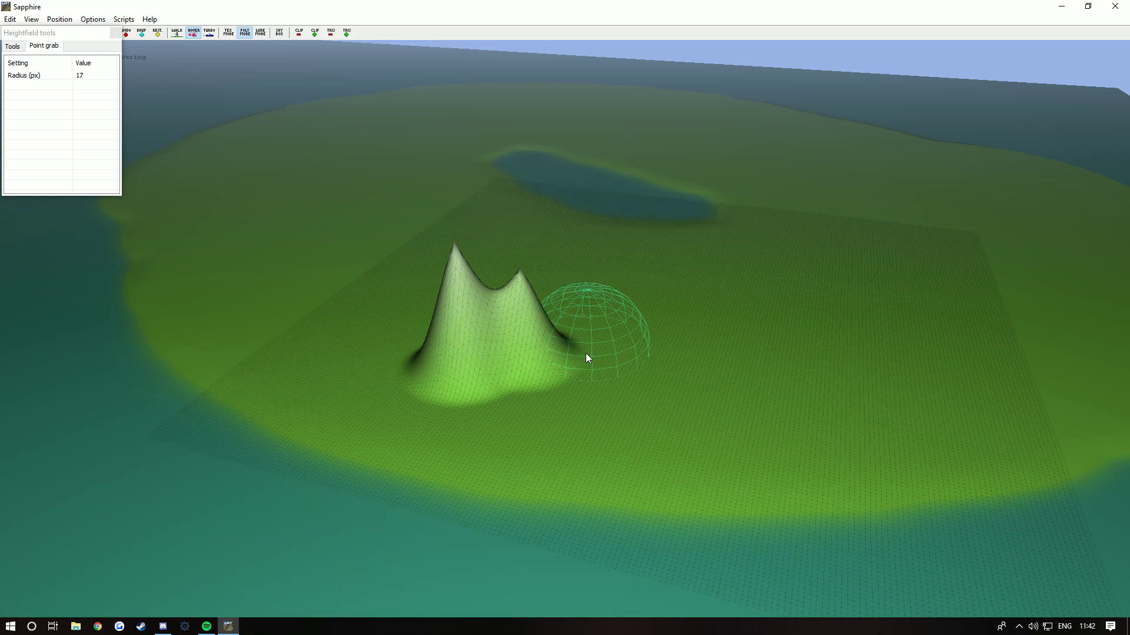
left_click_drag(585, 353, 571, 248)
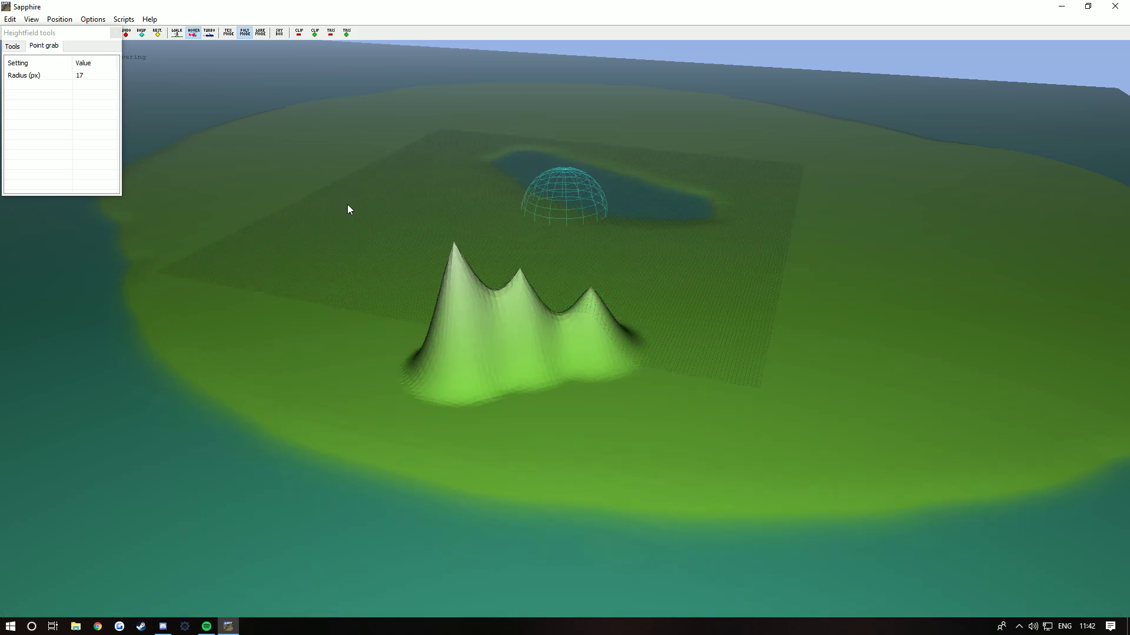
- Smooth the three mountain peaks into a low rounded ridge with the Smooth brush at 5 cycles and a 36 px radius
left_click(18, 47)
left_click(35, 144)
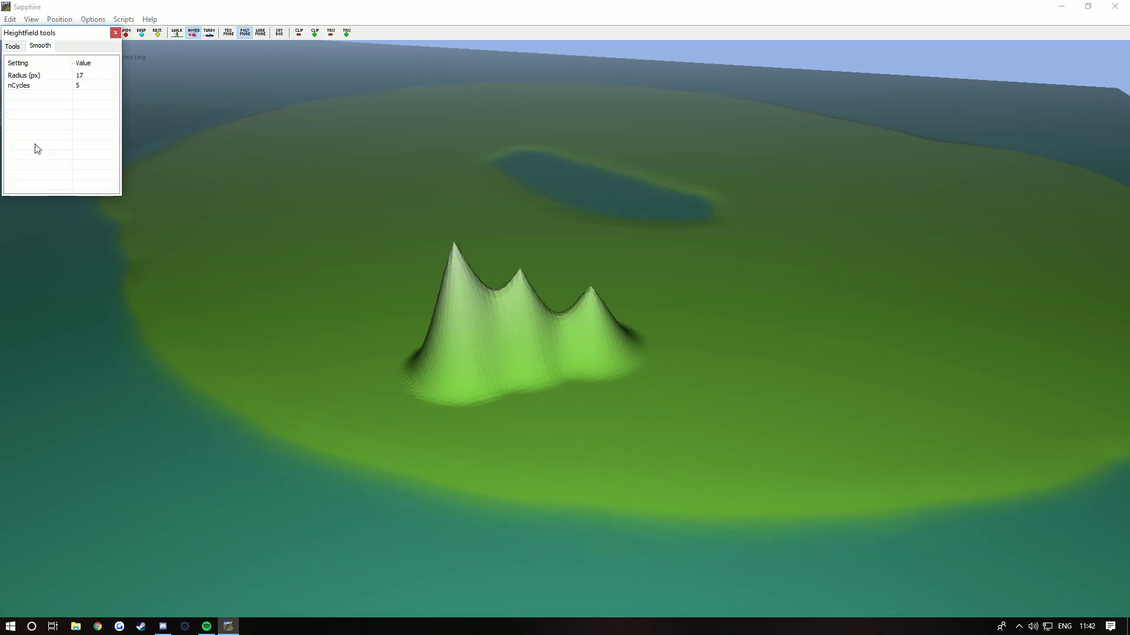
mouse_move(461, 331)
left_mouse_down()
mouse_move(589, 334)
mouse_move(380, 321)
mouse_move(499, 348)
left_mouse_up()
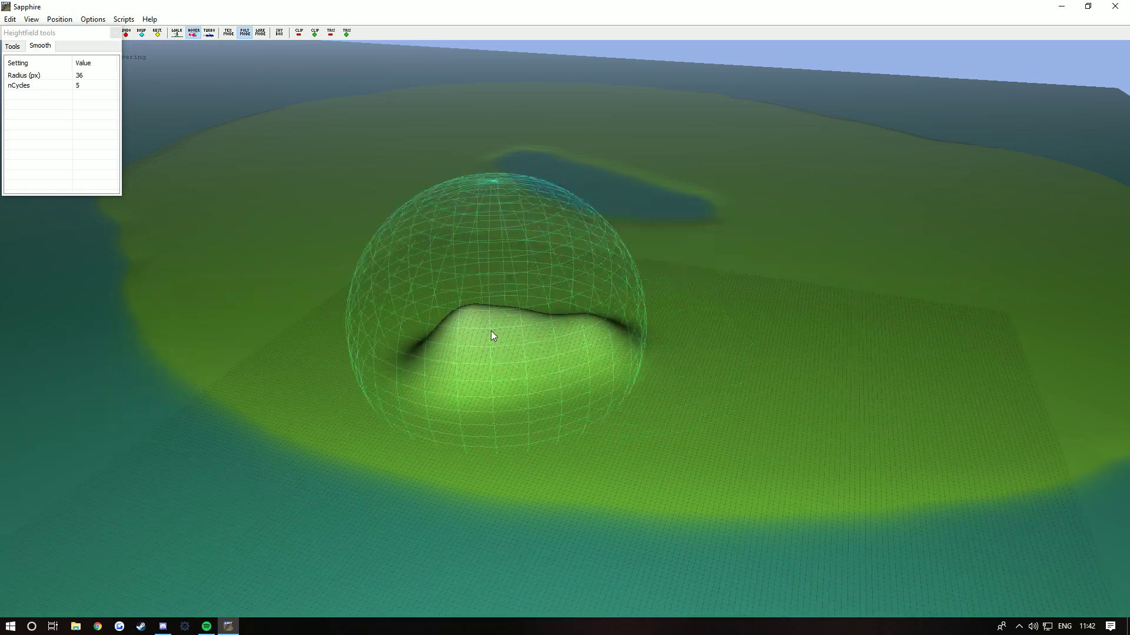
- Flatten the mountain ridge and fill part of the lake with the Bulldozer at a 78 px width and 45-degree edge slope
left_click(13, 47)
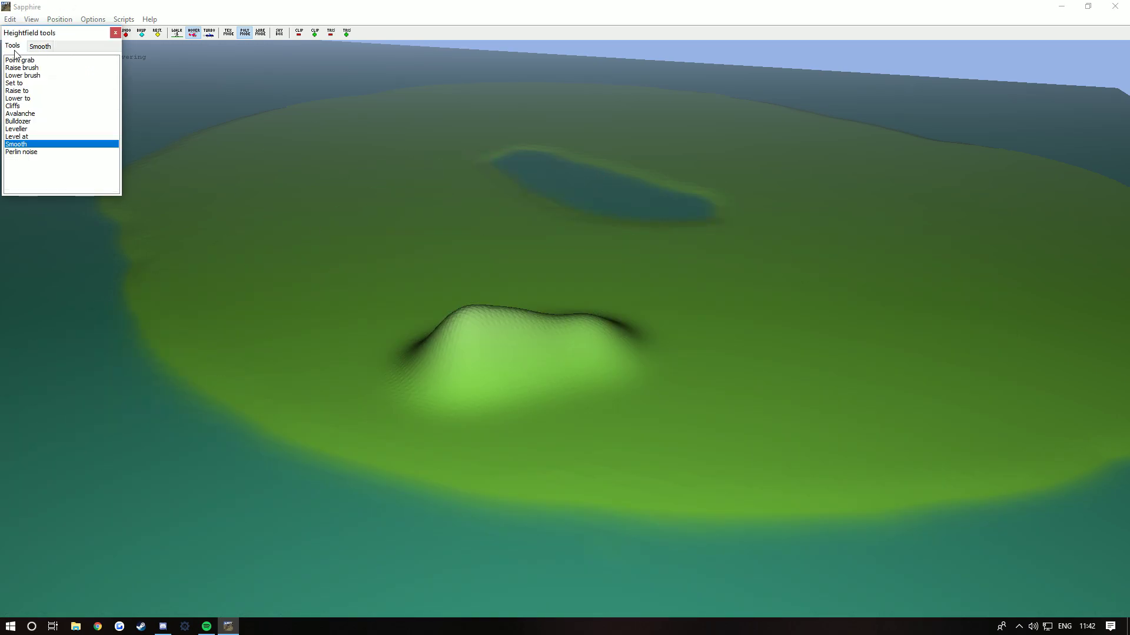
left_click(24, 122)
mouse_move(824, 332)
left_mouse_down()
mouse_move(841, 340)
mouse_move(732, 341)
mouse_move(605, 366)
mouse_move(346, 365)
mouse_move(796, 138)
mouse_move(761, 154)
left_mouse_up()
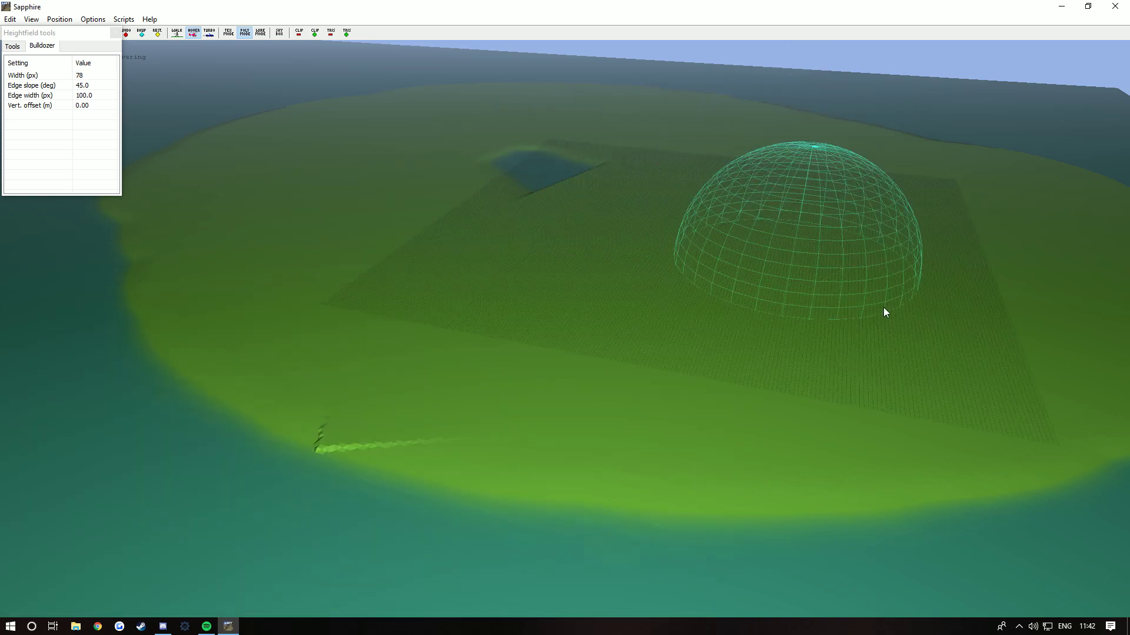
left_click_drag(884, 312, 684, 190)
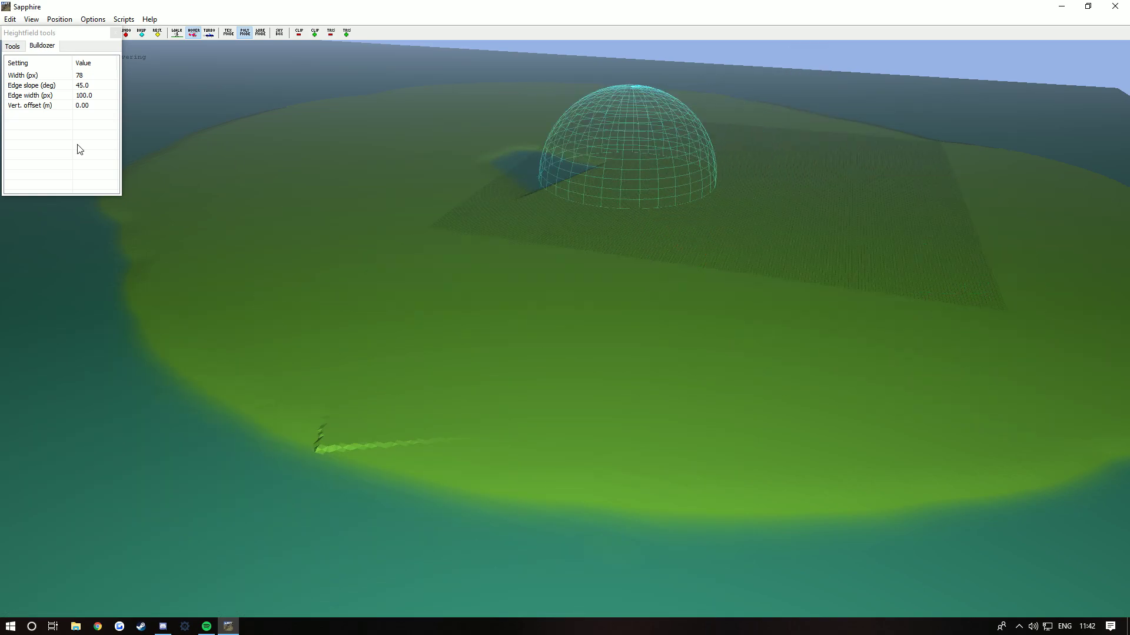
- Carve a channel from the island's near shore out into the sea with Lower to at -10 m and a 19 px radius
left_click(13, 46)
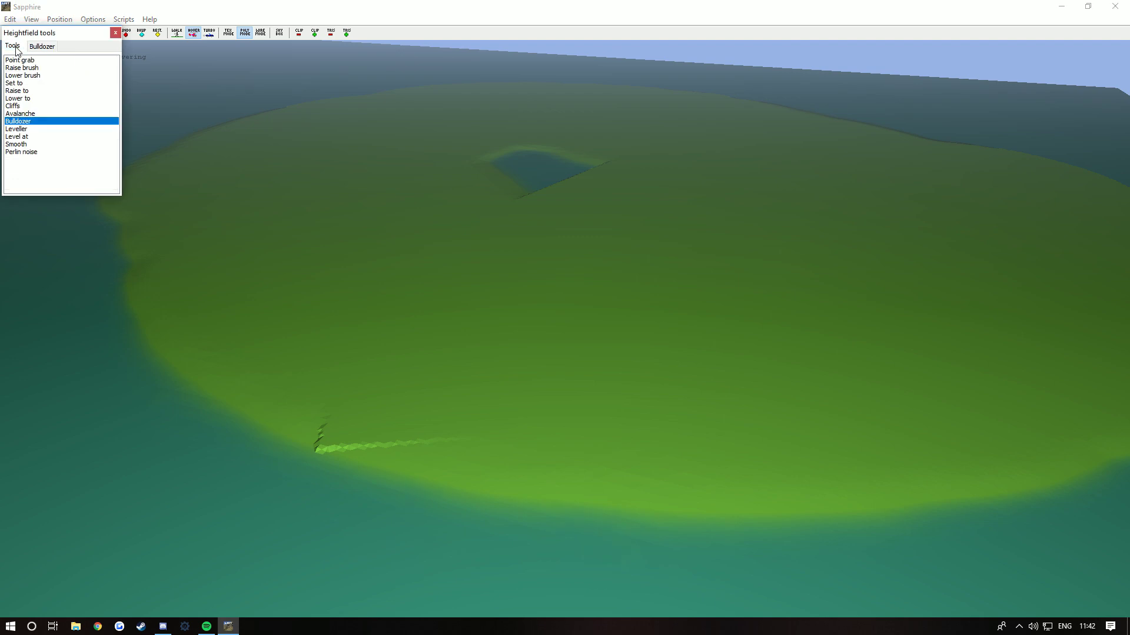
double_click(17, 98)
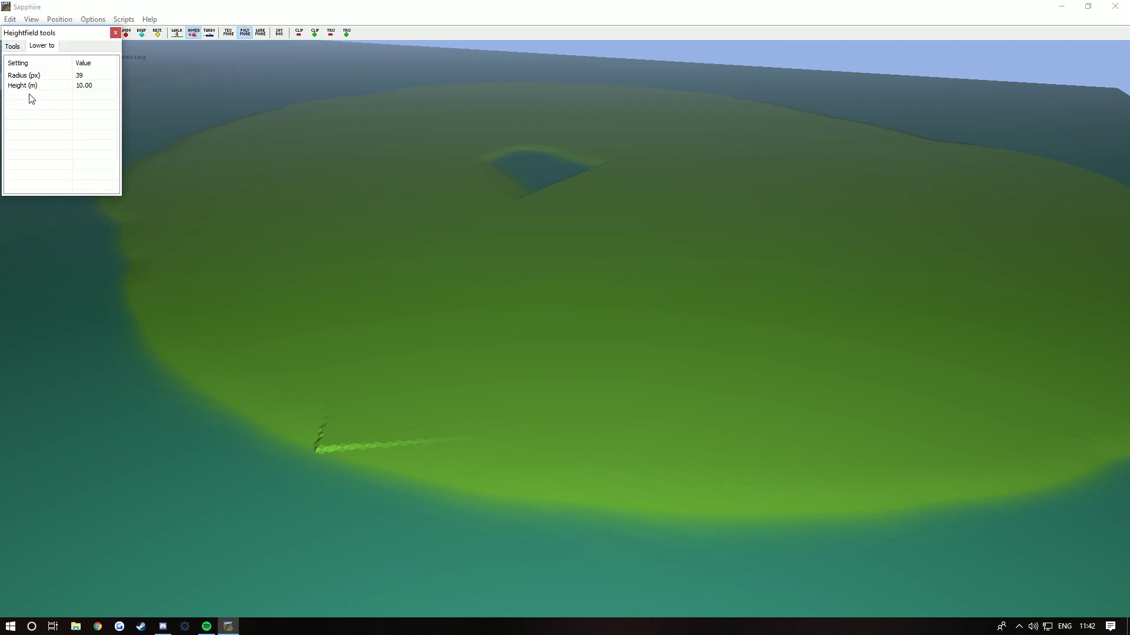
scroll(383, 362, "down", 4)
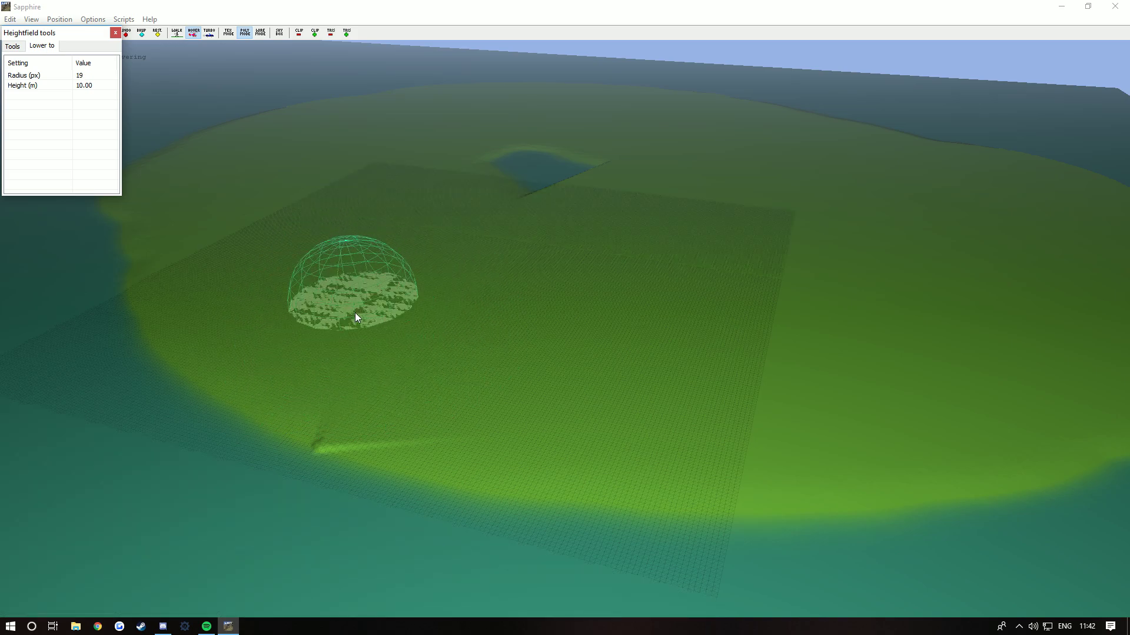
left_click(389, 327)
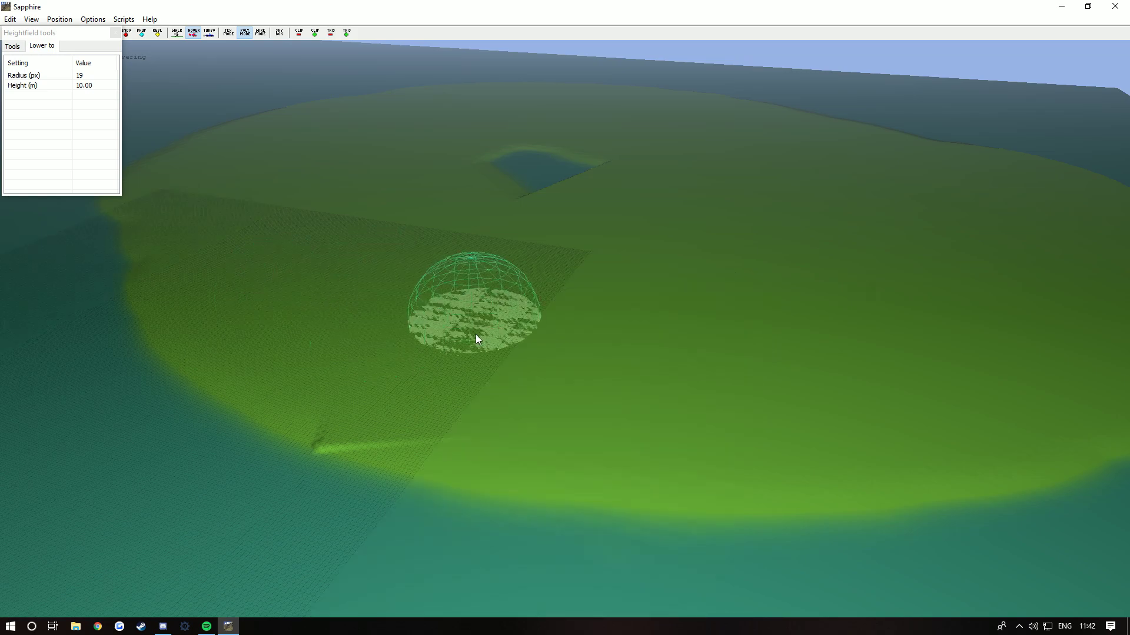
left_click(91, 87)
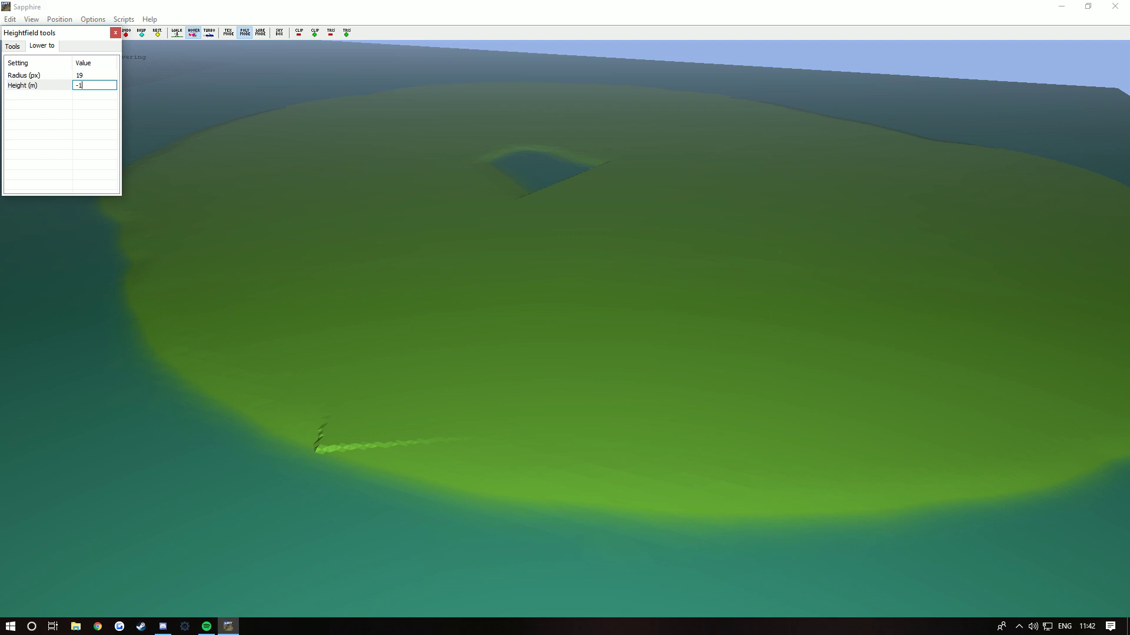
left_click(396, 391)
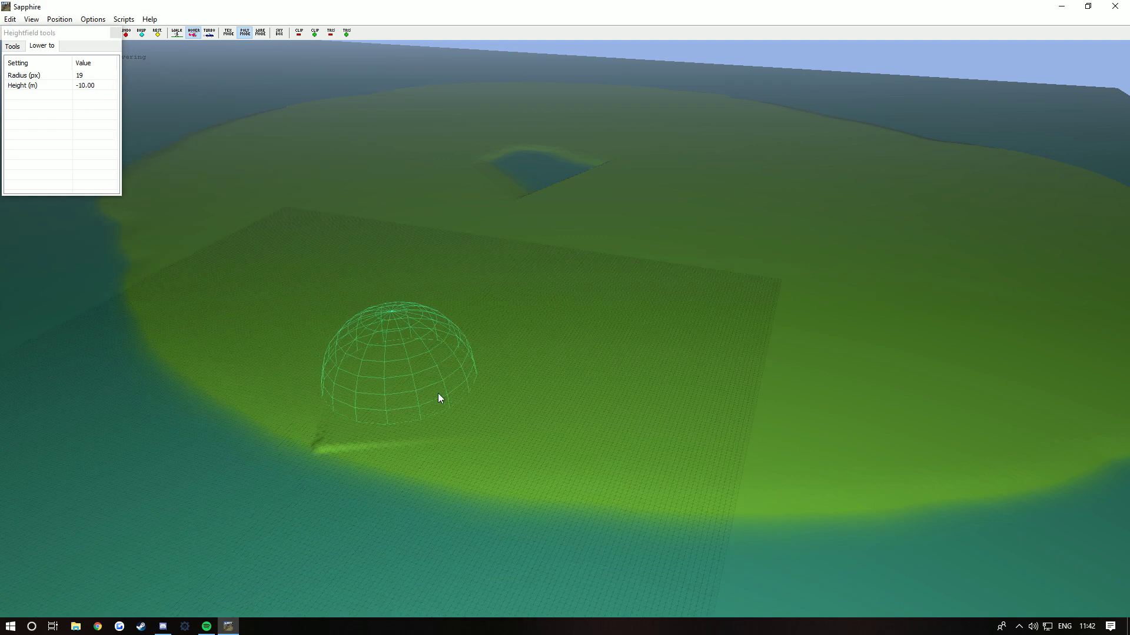
left_click(419, 388)
mouse_move(420, 388)
left_mouse_down()
mouse_move(406, 389)
mouse_move(425, 393)
mouse_move(412, 391)
mouse_move(400, 412)
left_mouse_up()
mouse_move(389, 457)
left_mouse_down()
mouse_move(353, 507)
mouse_move(327, 518)
mouse_move(126, 433)
mouse_move(218, 504)
mouse_move(340, 487)
mouse_move(343, 535)
mouse_move(379, 428)
mouse_move(326, 541)
mouse_move(288, 517)
mouse_move(226, 533)
mouse_move(328, 546)
mouse_move(338, 487)
mouse_move(366, 552)
left_mouse_up()
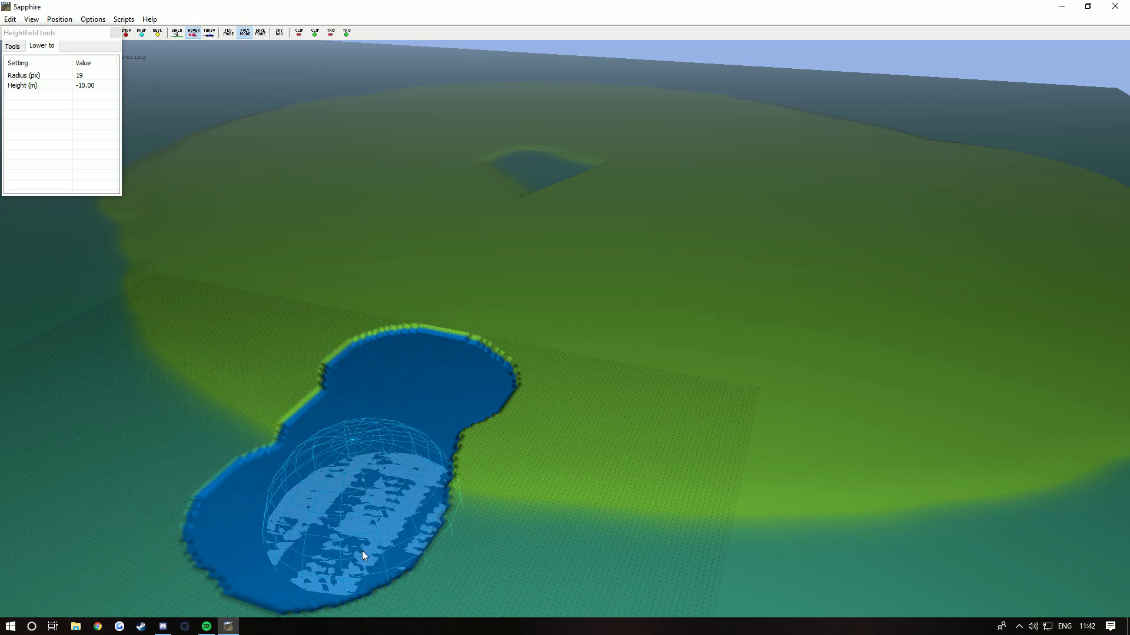
- Extend the carved channel into a wide basin along the island's shore with Set to at -10 m and a 30 px radius
left_click(12, 46)
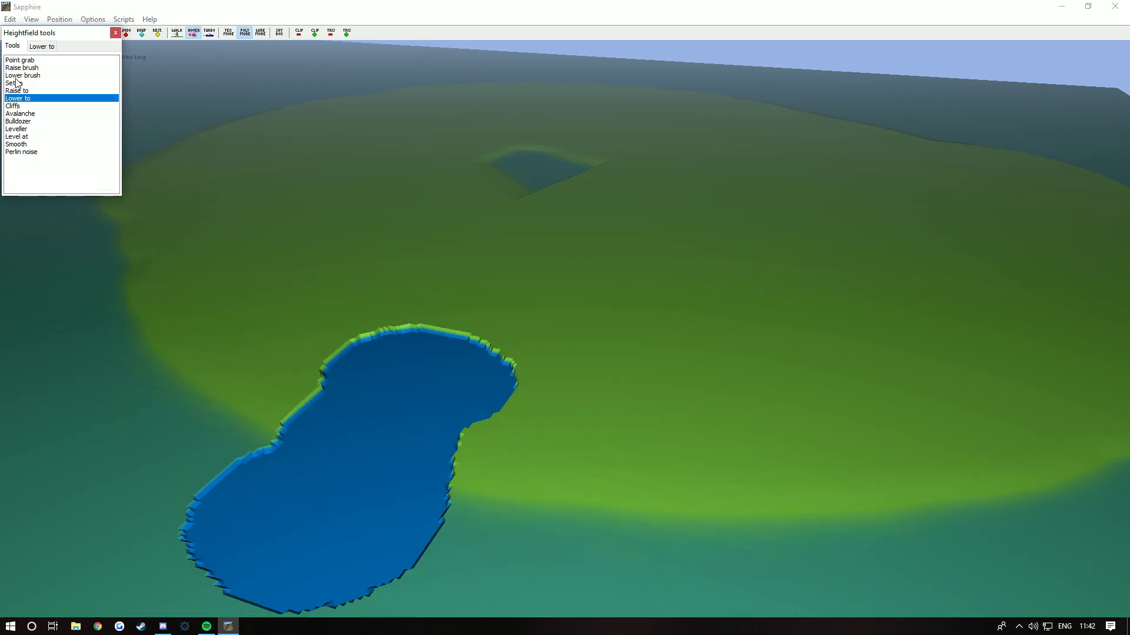
right_click_drag(415, 336, 388, 333)
left_click(15, 77)
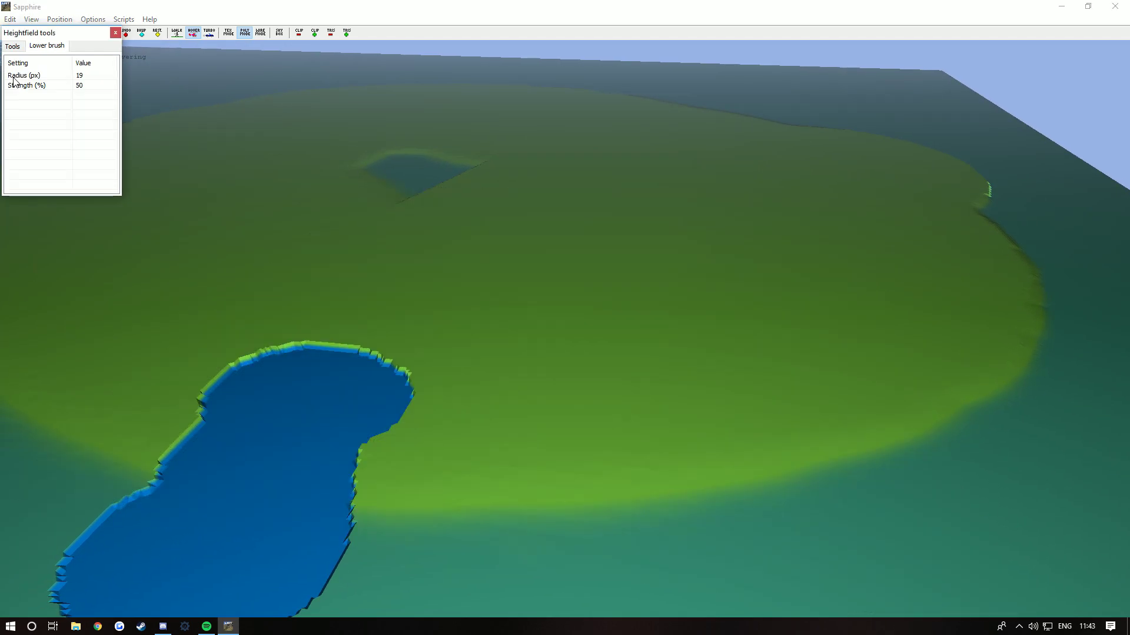
left_click(410, 414)
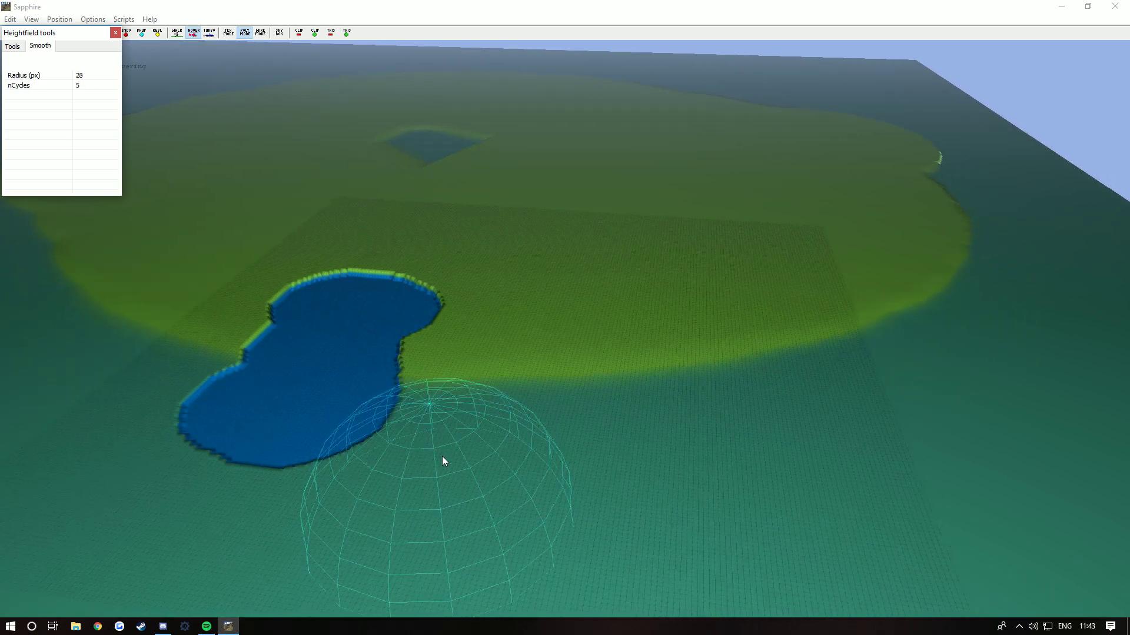
left_click_drag(543, 415, 677, 424)
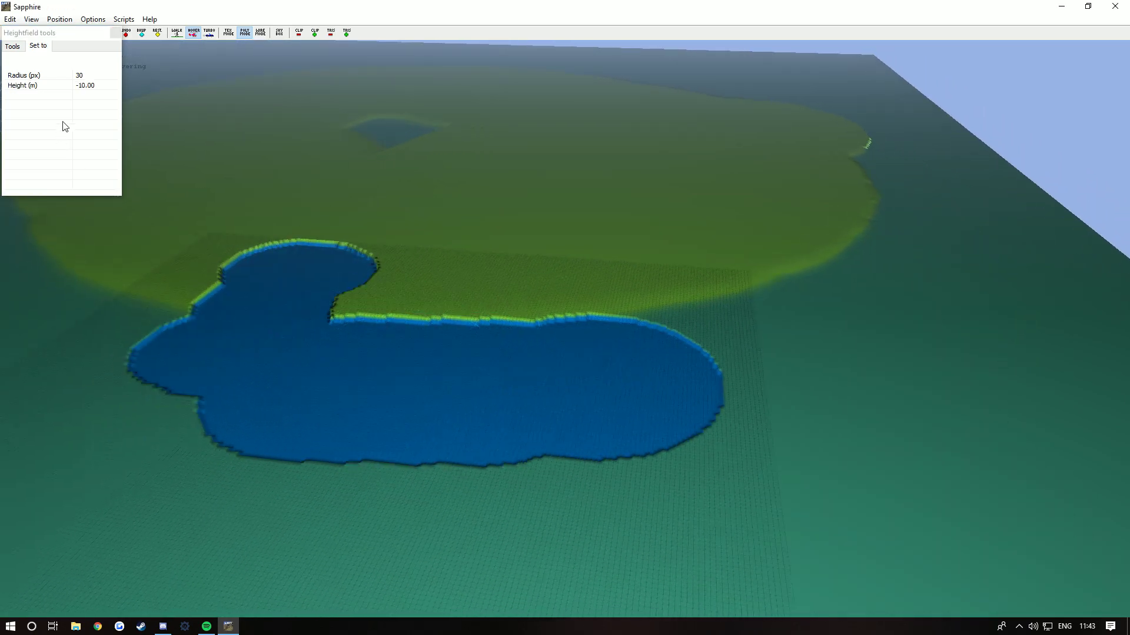
left_click(12, 46)
left_click(18, 98)
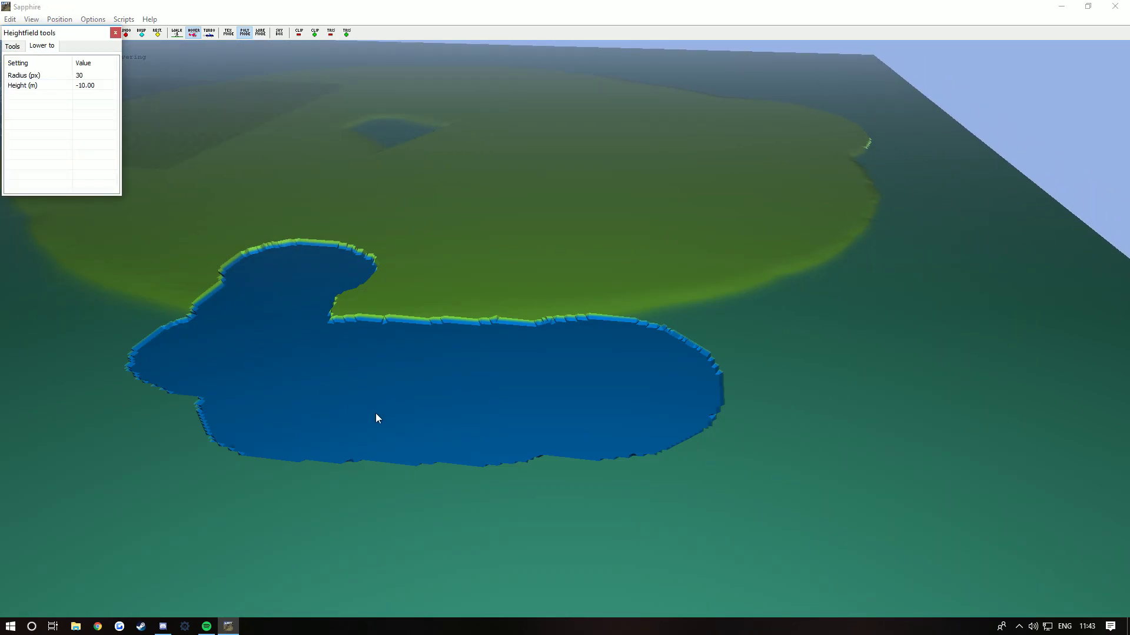
left_click(14, 47)
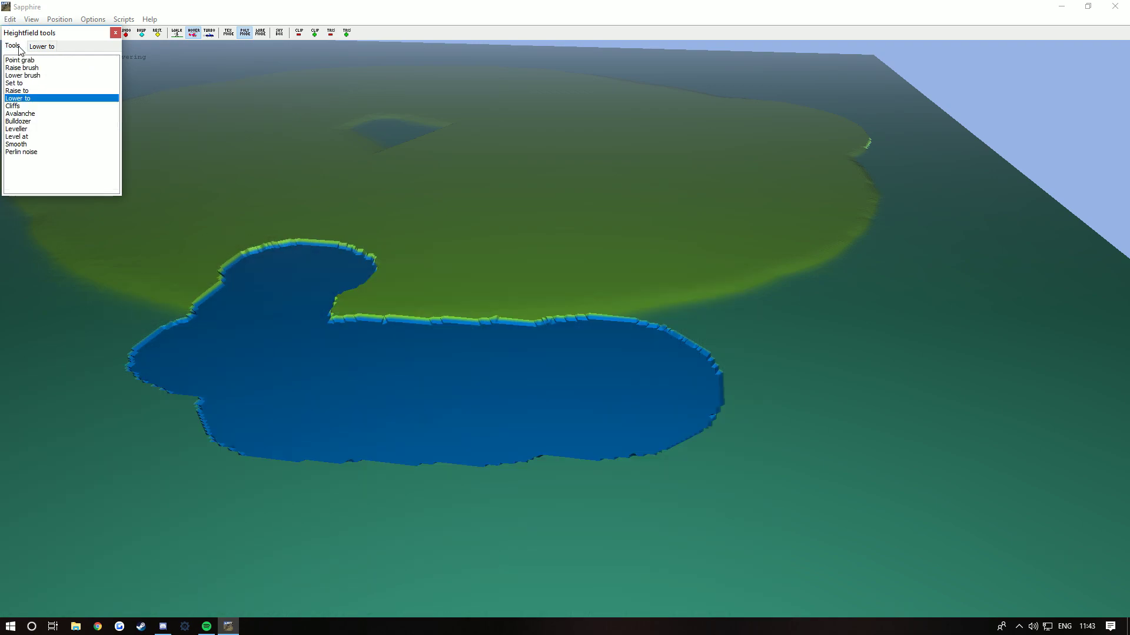
left_click(29, 83)
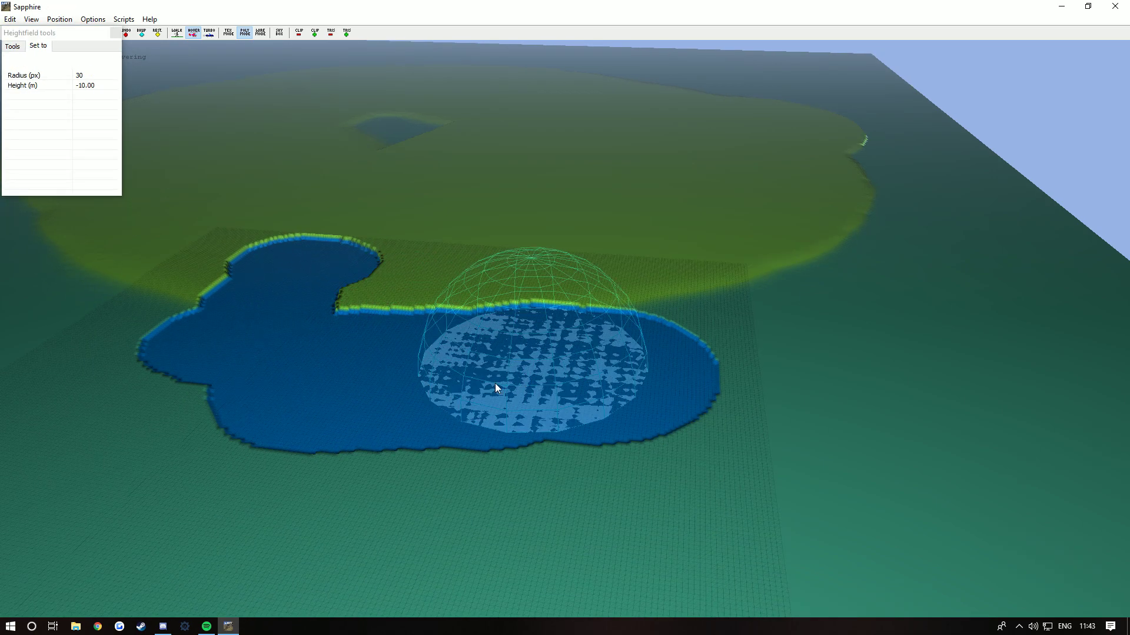
left_click(495, 385)
- Deepen the basin and the seabed around the island with the Lower brush at 50% strength, varying its radius from 26 to 39 px
left_click(13, 46)
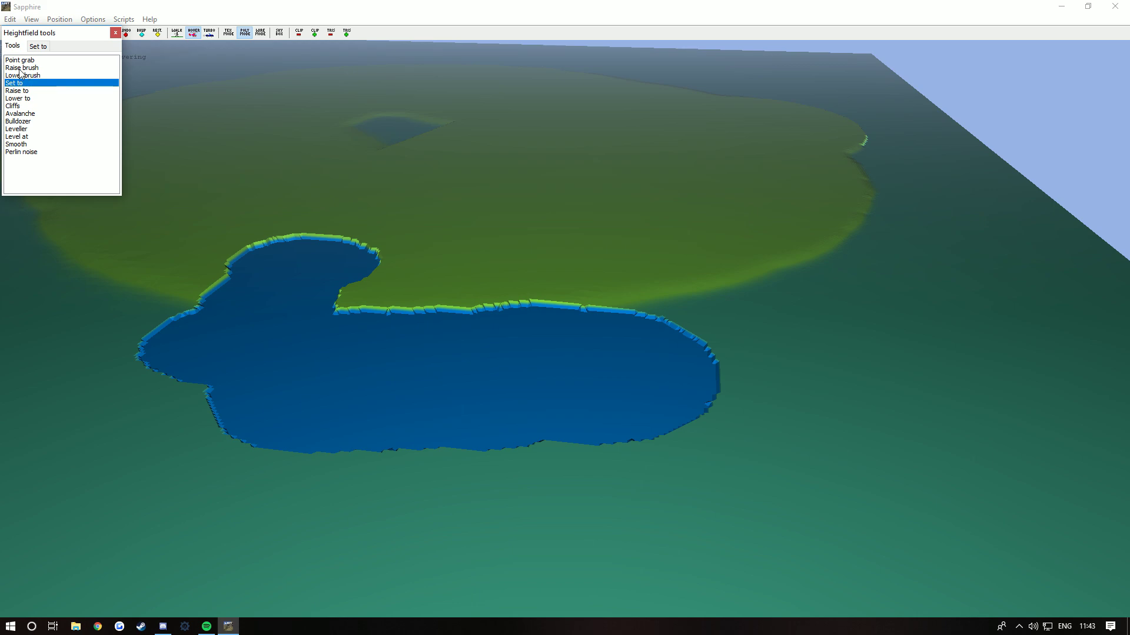
left_click(22, 75)
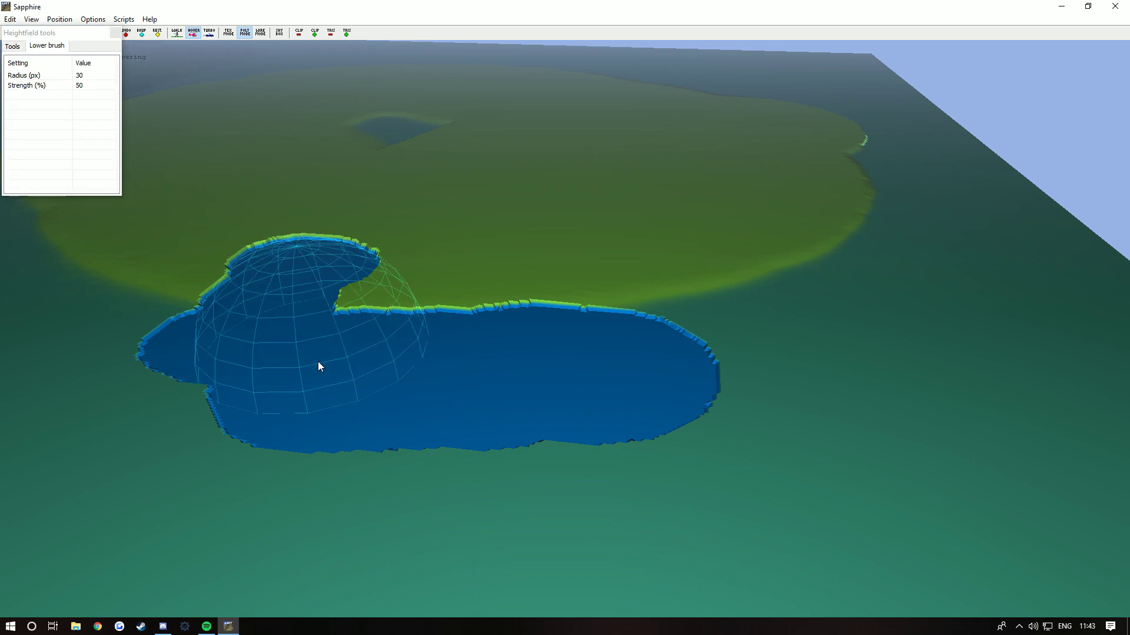
mouse_move(318, 361)
left_mouse_down()
mouse_move(459, 378)
mouse_move(323, 367)
mouse_move(417, 387)
mouse_move(565, 380)
mouse_move(606, 416)
mouse_move(511, 433)
mouse_move(263, 401)
mouse_move(545, 418)
mouse_move(611, 383)
mouse_move(286, 374)
mouse_move(543, 413)
mouse_move(594, 395)
mouse_move(600, 376)
mouse_move(630, 388)
mouse_move(476, 365)
mouse_move(641, 293)
mouse_move(700, 285)
mouse_move(683, 281)
mouse_move(702, 270)
mouse_move(706, 137)
mouse_move(661, 116)
mouse_move(748, 213)
mouse_move(774, 350)
mouse_move(744, 410)
mouse_move(654, 473)
mouse_move(674, 420)
mouse_move(759, 300)
mouse_move(666, 297)
mouse_move(620, 362)
mouse_move(690, 398)
mouse_move(383, 377)
mouse_move(506, 410)
mouse_move(464, 350)
mouse_move(553, 396)
mouse_move(444, 414)
mouse_move(440, 405)
mouse_move(480, 386)
mouse_move(515, 394)
mouse_move(426, 375)
mouse_move(458, 354)
mouse_move(360, 352)
left_mouse_up()
scroll(537, 341, "up", 4)
scroll(441, 408, "up", 2)
scroll(465, 395, "down", 6)
key("Left")
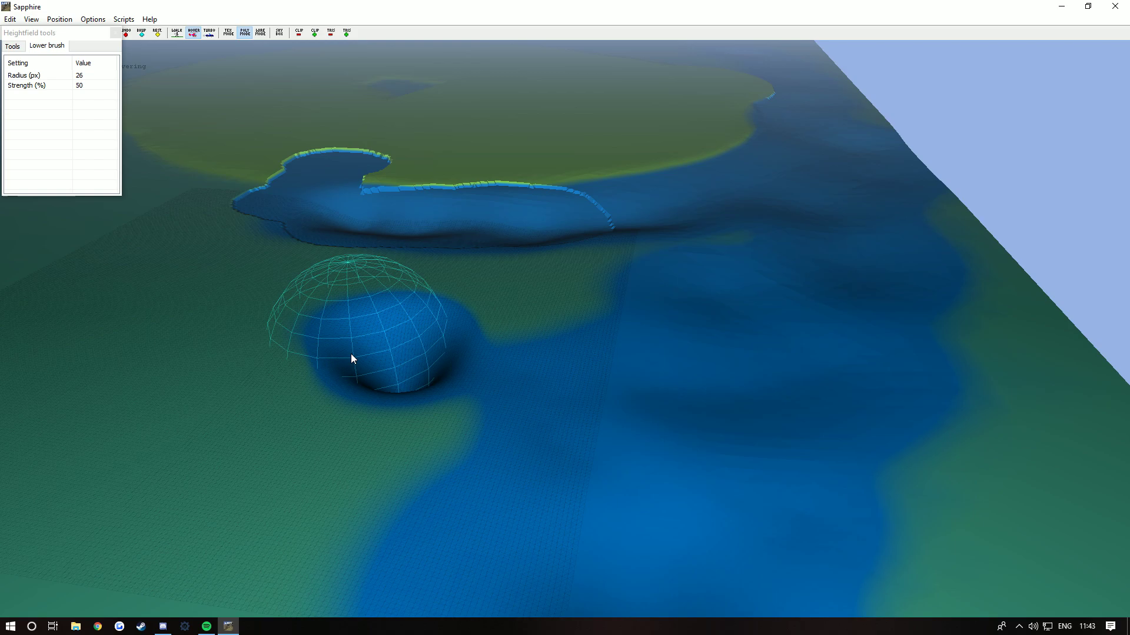
scroll(215, 351, "up", 3)
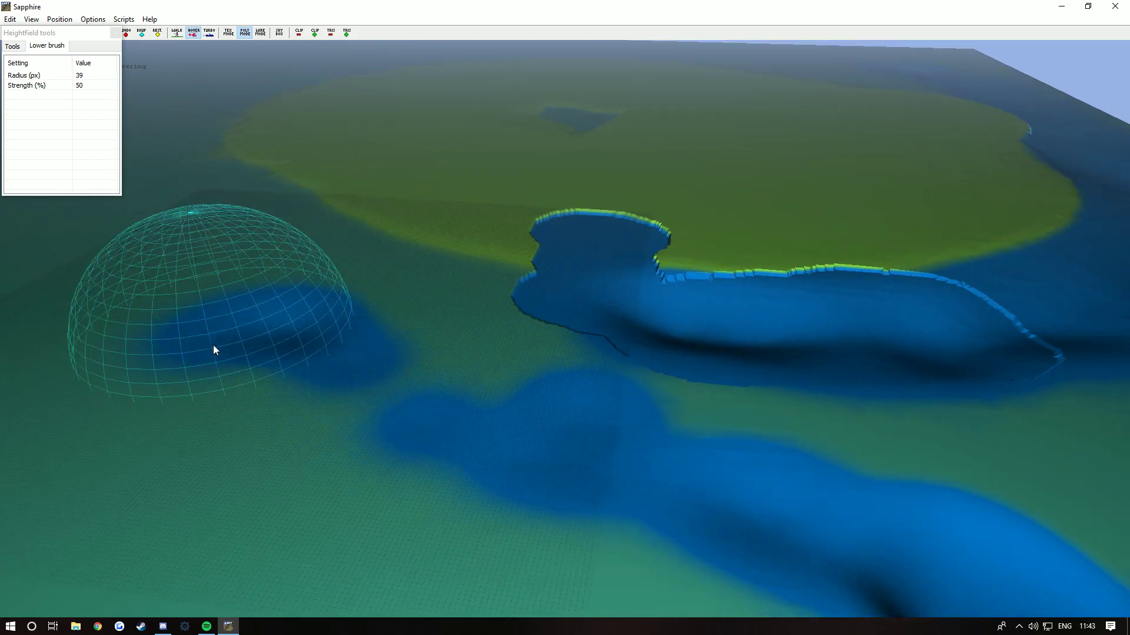
key("p")
key("p")
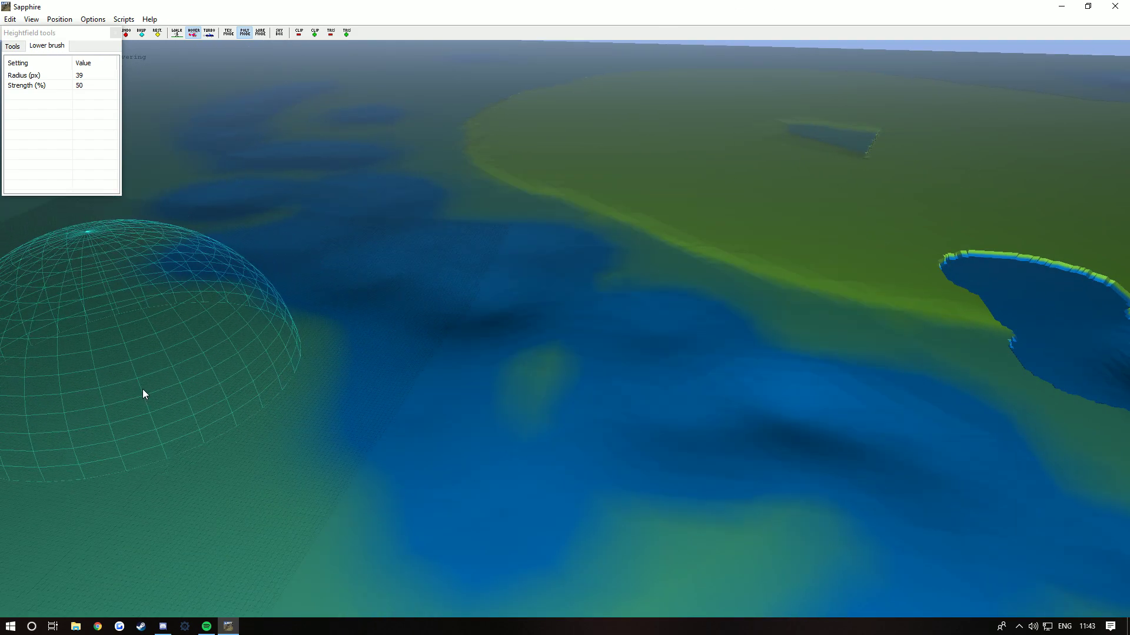
- Soften the steep edges of the carved inlet with the Avalanche tool at a 19 to 20 px radius and 50 px run length
left_click(13, 46)
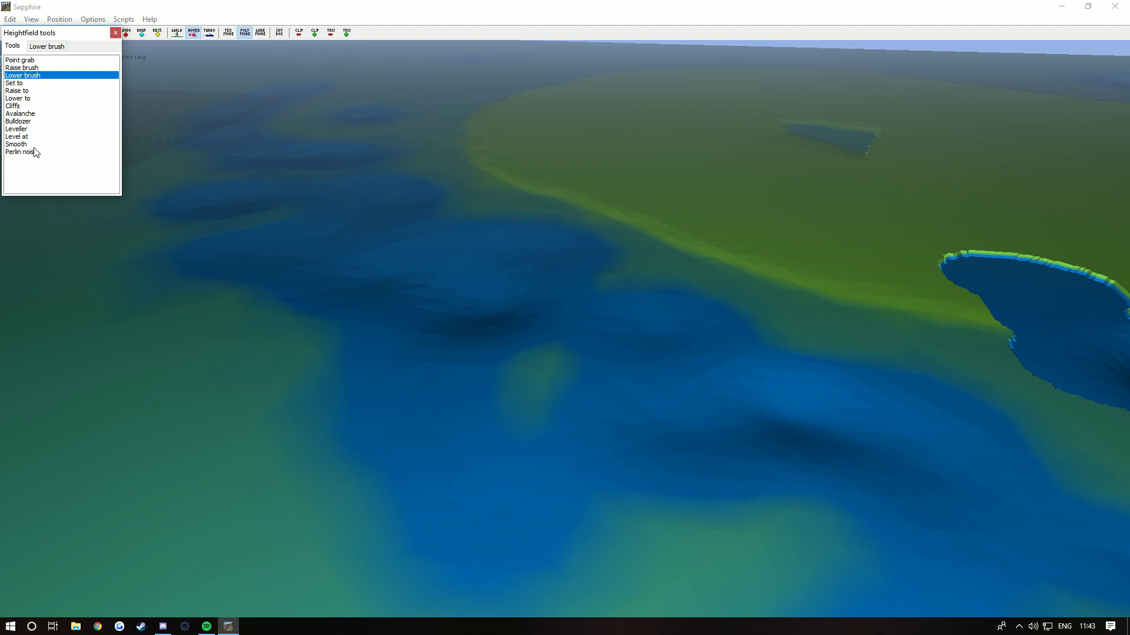
left_click(20, 114)
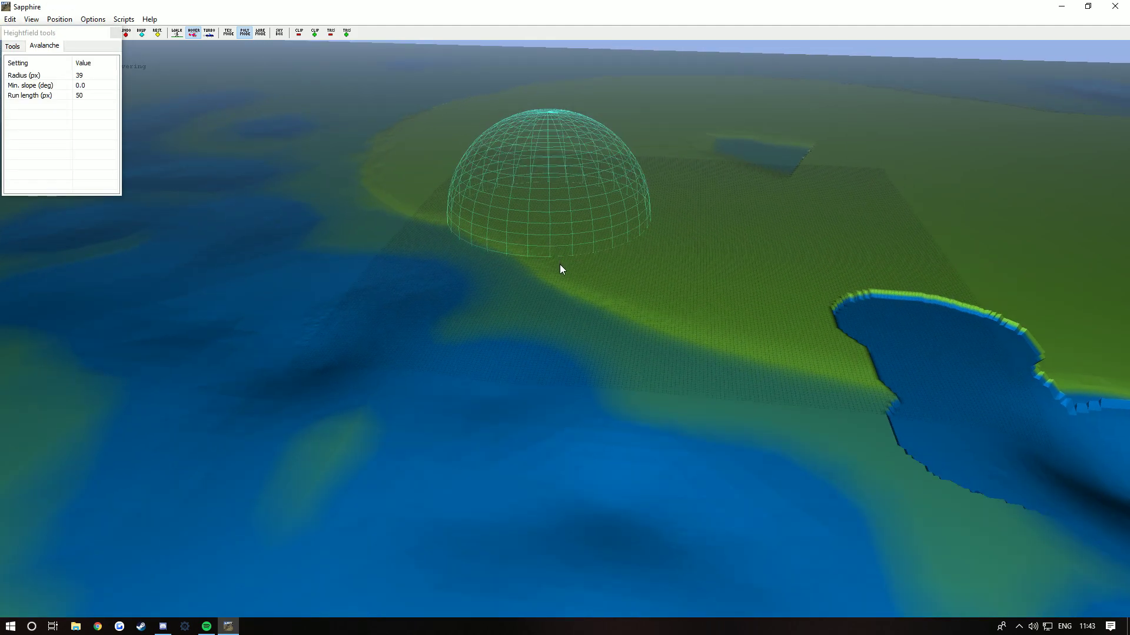
scroll(560, 263, "down", 4)
key("w")
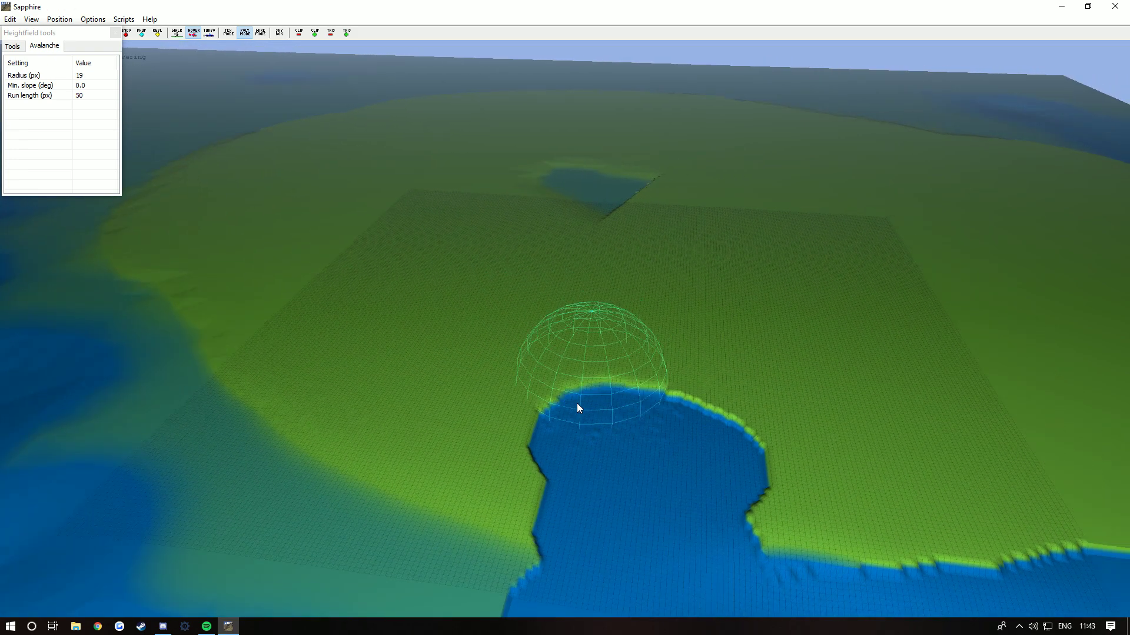
mouse_move(578, 407)
left_mouse_down()
mouse_move(645, 419)
mouse_move(574, 428)
mouse_move(691, 502)
mouse_move(628, 512)
mouse_move(597, 489)
mouse_move(616, 477)
left_mouse_up()
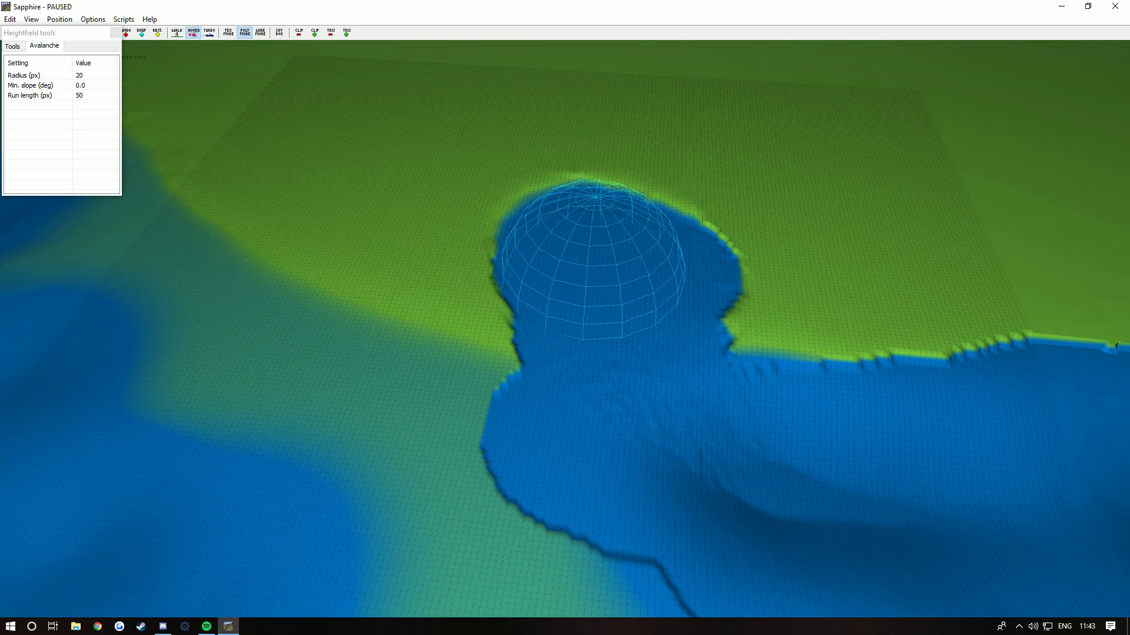
key("d")
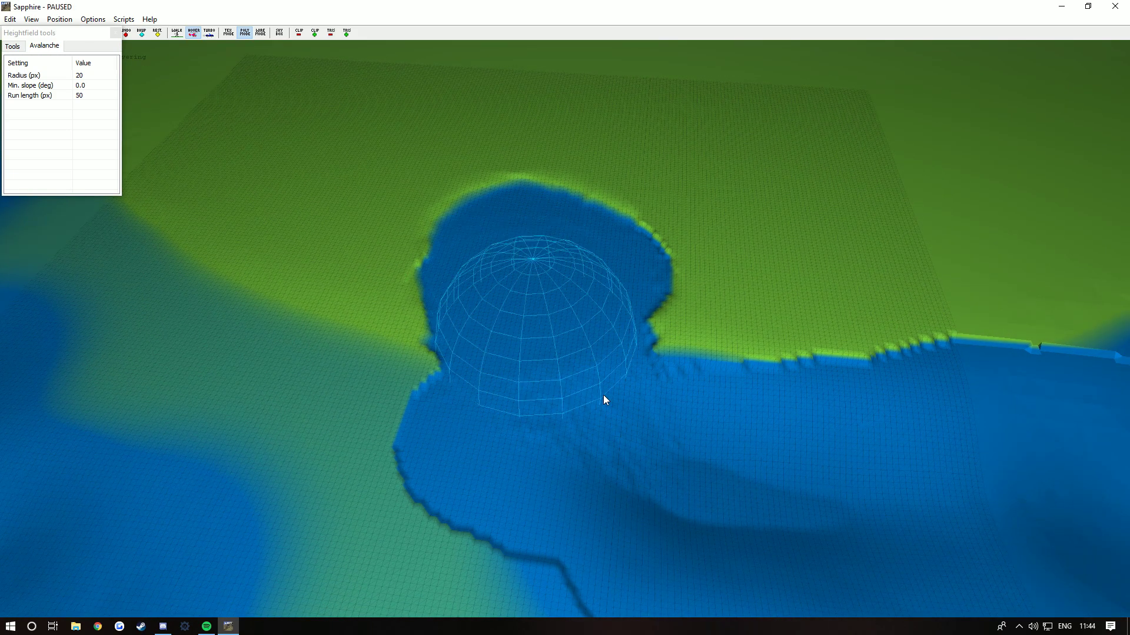
mouse_move(605, 400)
left_mouse_down()
mouse_move(835, 482)
mouse_move(671, 398)
mouse_move(561, 368)
mouse_move(531, 330)
mouse_move(807, 470)
mouse_move(670, 409)
left_mouse_up()
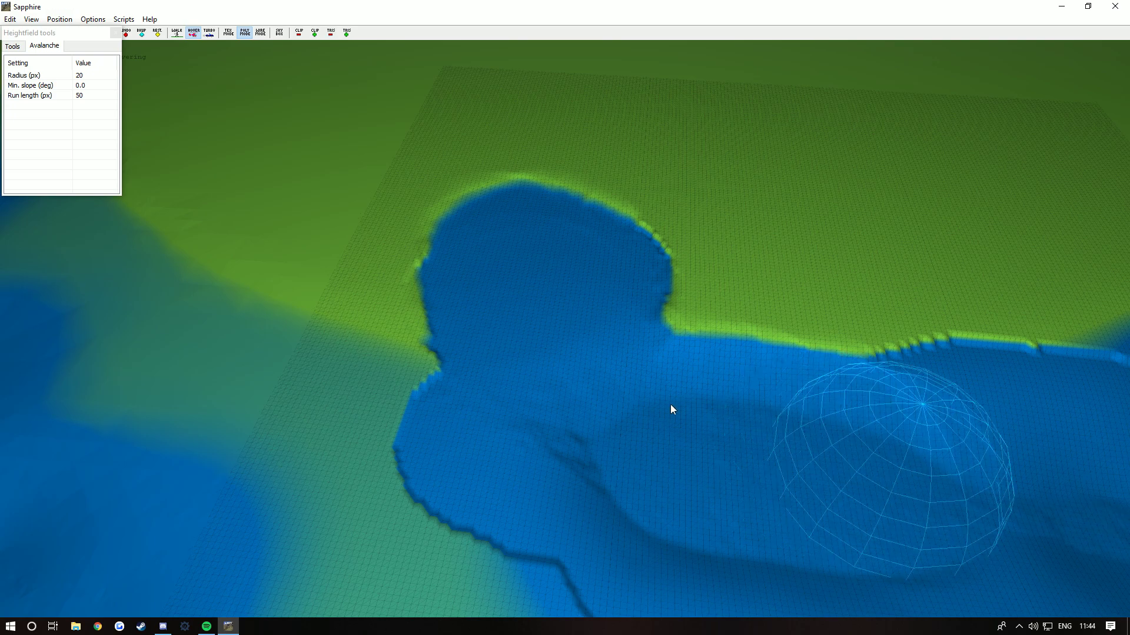
- Cut steep-sided hollows around the inlet and further inland with the Cliffs tool at a 20 px radius and 100 m altitude range
left_click(12, 47)
left_click(13, 106)
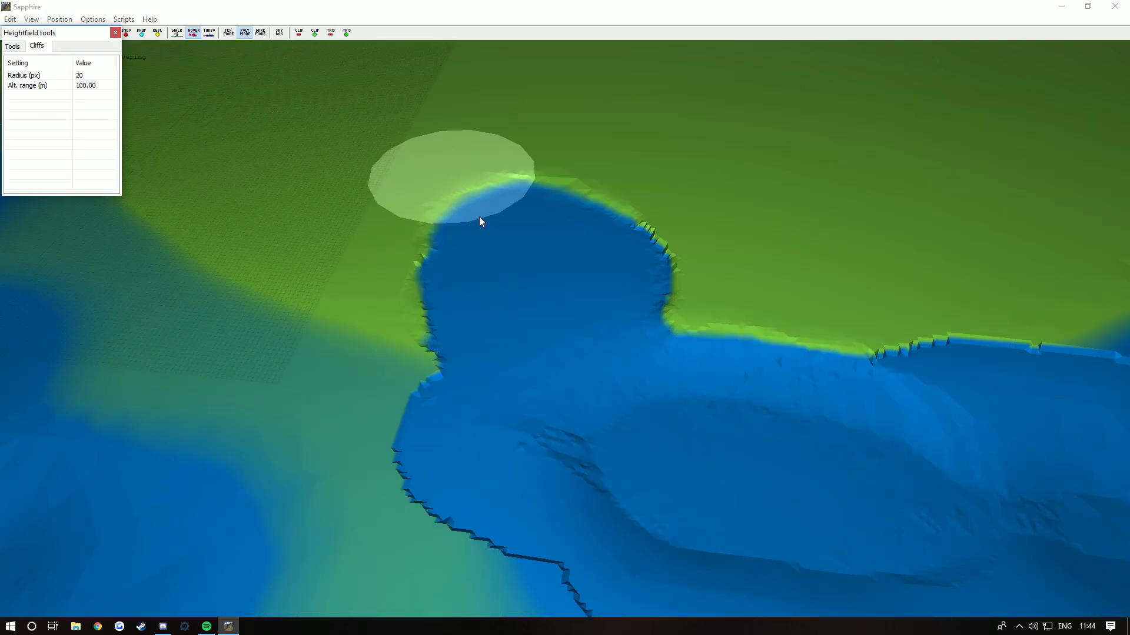
mouse_move(478, 218)
left_mouse_down()
mouse_move(419, 134)
mouse_move(432, 111)
mouse_move(469, 186)
mouse_move(518, 194)
mouse_move(500, 127)
mouse_move(446, 112)
mouse_move(483, 141)
mouse_move(448, 169)
mouse_move(354, 161)
mouse_move(285, 179)
mouse_move(273, 215)
mouse_move(615, 238)
mouse_move(669, 227)
mouse_move(682, 211)
mouse_move(641, 157)
left_mouse_up()
mouse_move(641, 157)
right_mouse_down()
mouse_move(561, 336)
mouse_move(573, 451)
right_mouse_up()
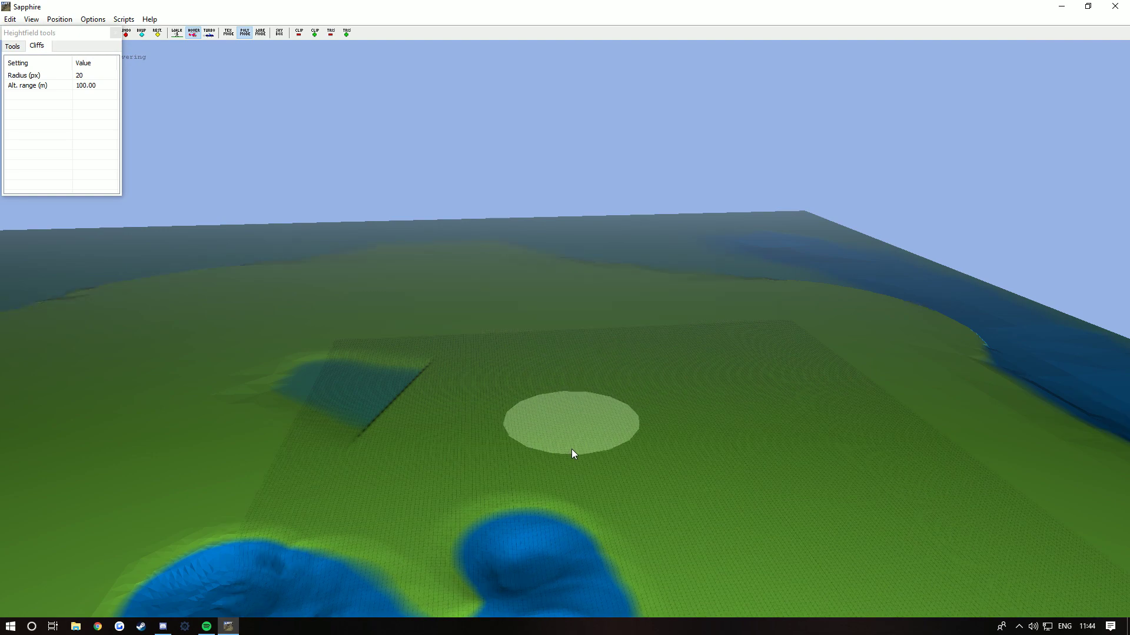
left_click(573, 450)
- Leave the Cliffs tool, close the 3D heightfield editor and start saving the project
left_click(13, 46)
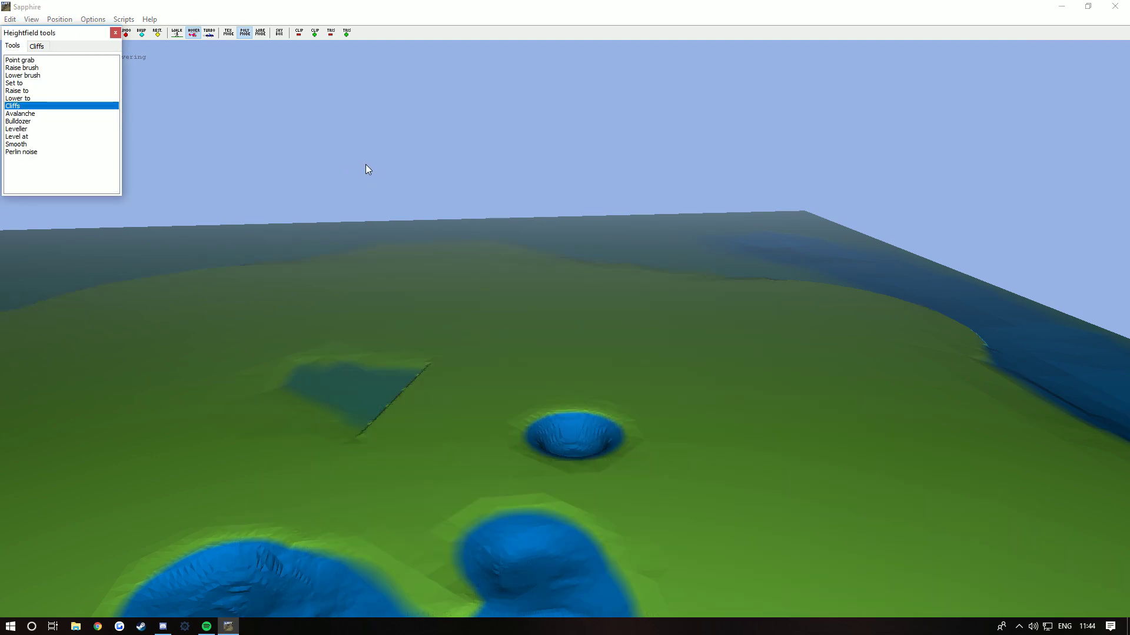
mouse_move(423, 272)
right_mouse_down()
mouse_move(564, 294)
mouse_move(542, 284)
mouse_move(832, 189)
right_mouse_up()
left_click(1124, 6)
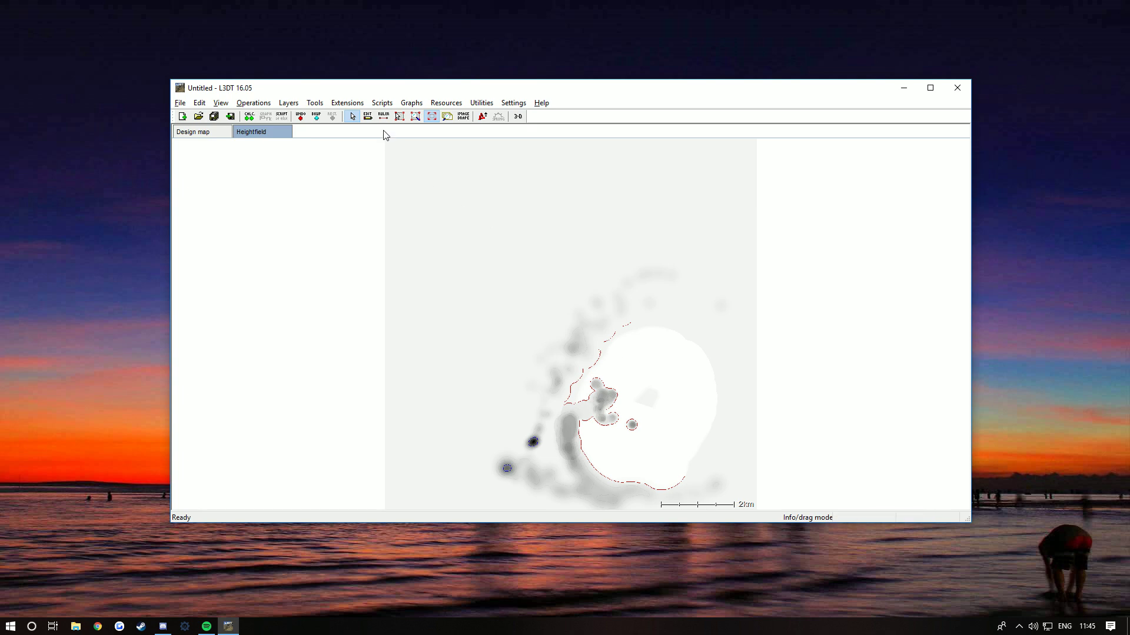
left_click(252, 121)
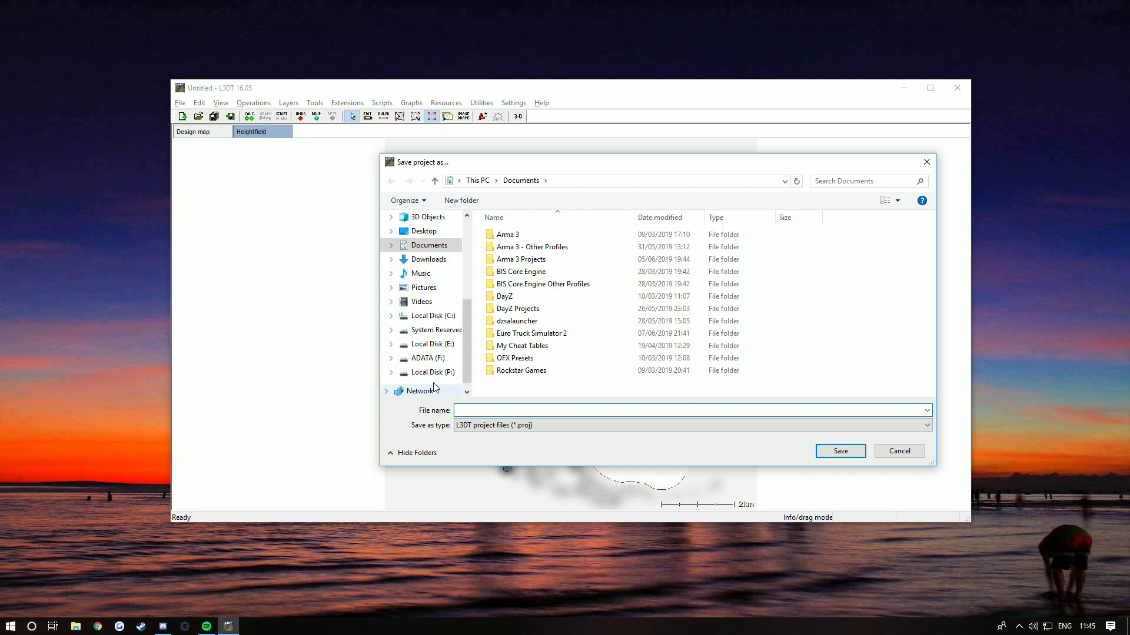
left_click(427, 372)
left_click(469, 204)
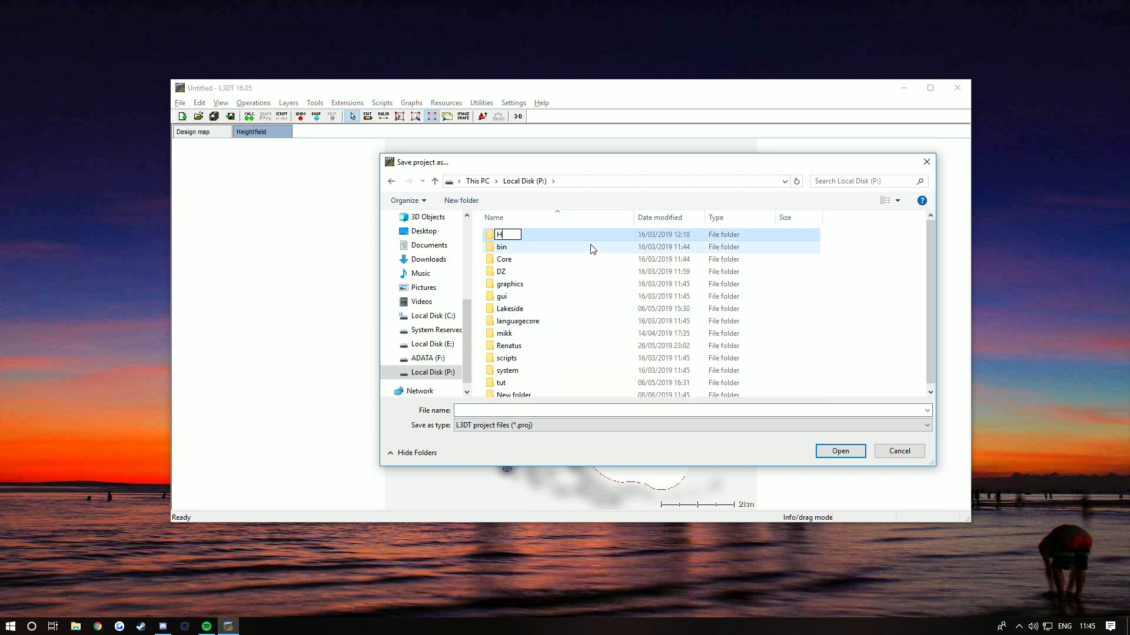
left_click(459, 216)
left_click(461, 200)
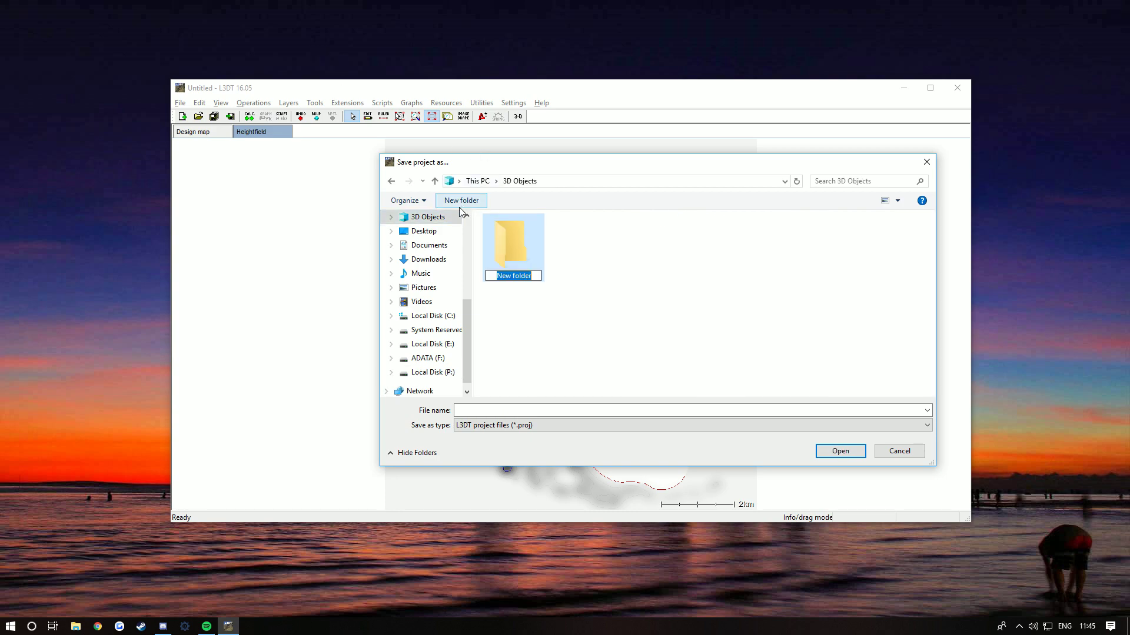
- Create a folder named FDSF on Local Disk (P:) and open it
left_click(428, 372)
left_click(461, 201)
type("FDSF")
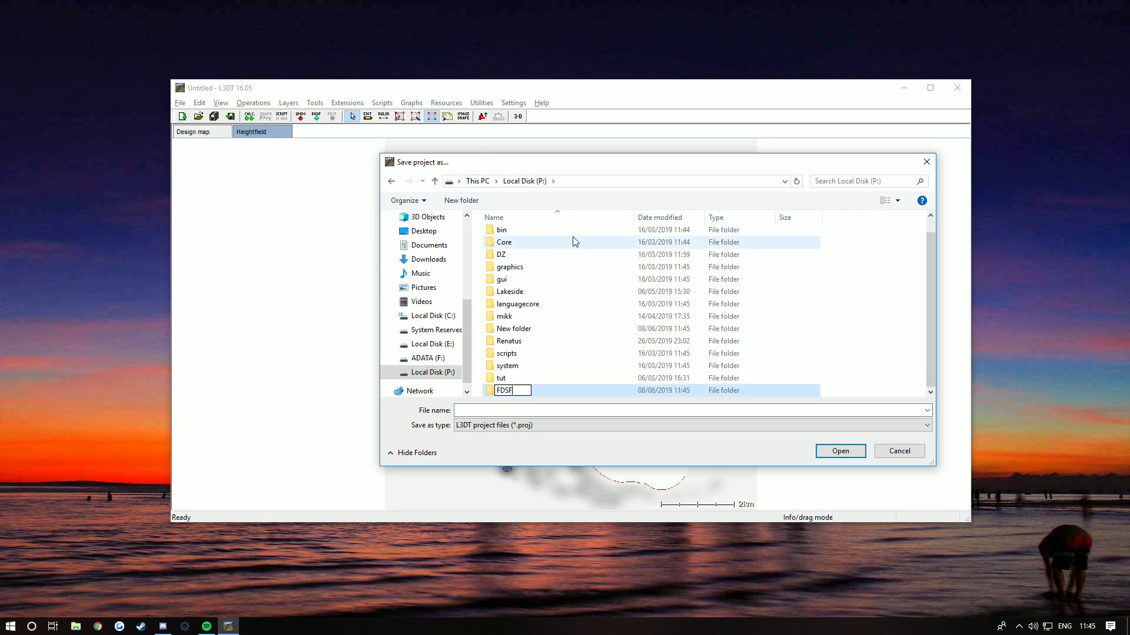
key("Return")
key("Return")
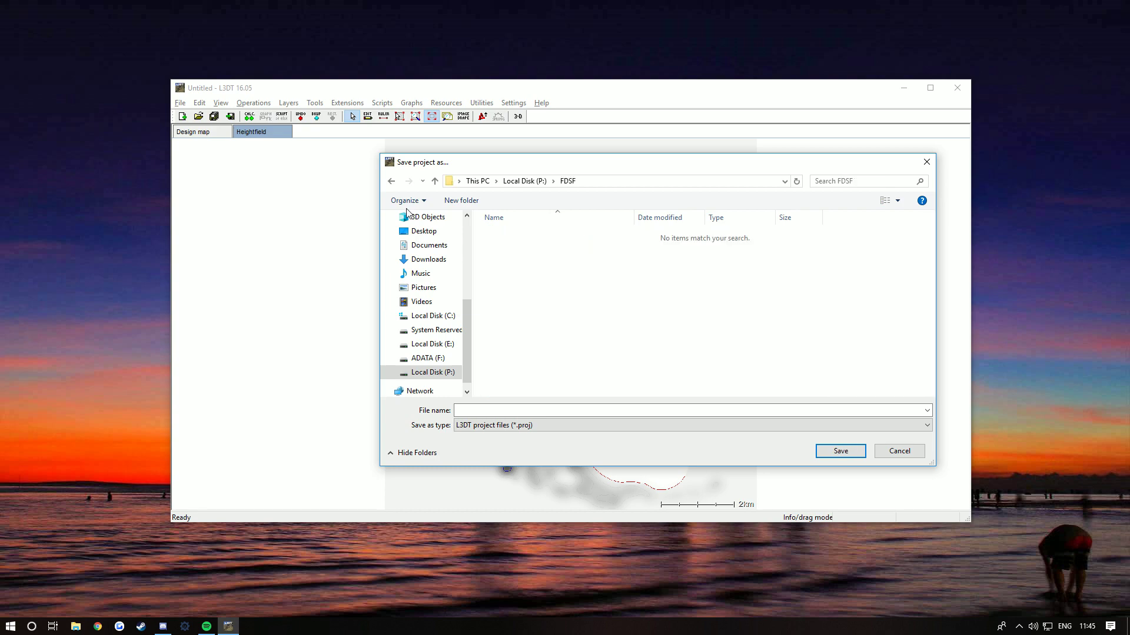
- Create a subfolder named l3dt inside the FDSF folder and open it
left_click(476, 203)
key("BackSpace")
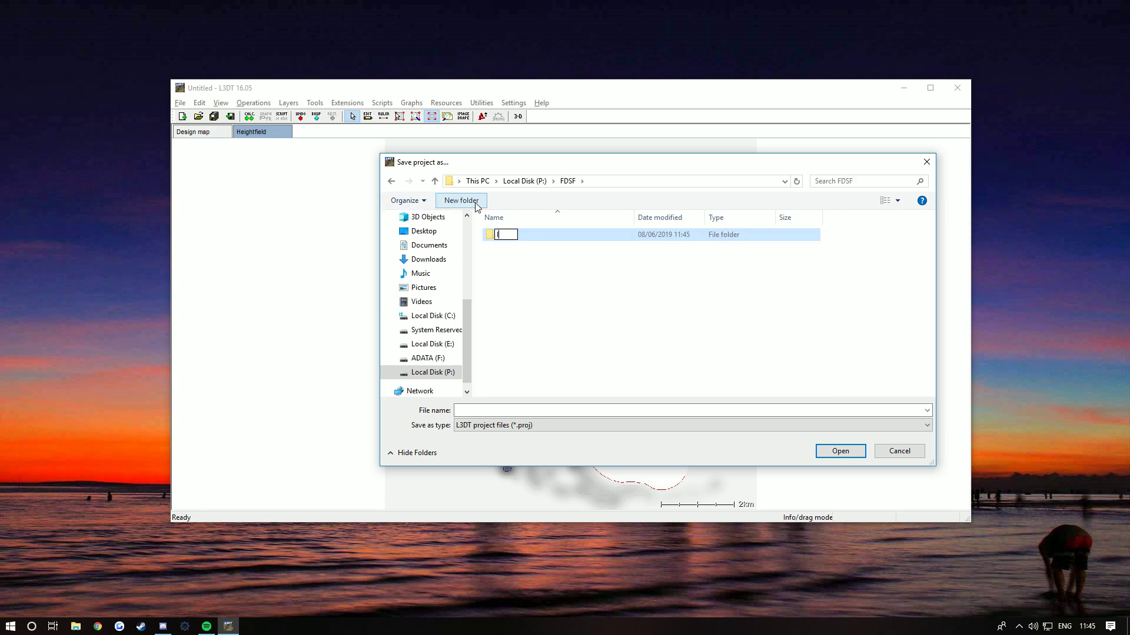
type("l3dt")
key("Return")
key("Return")
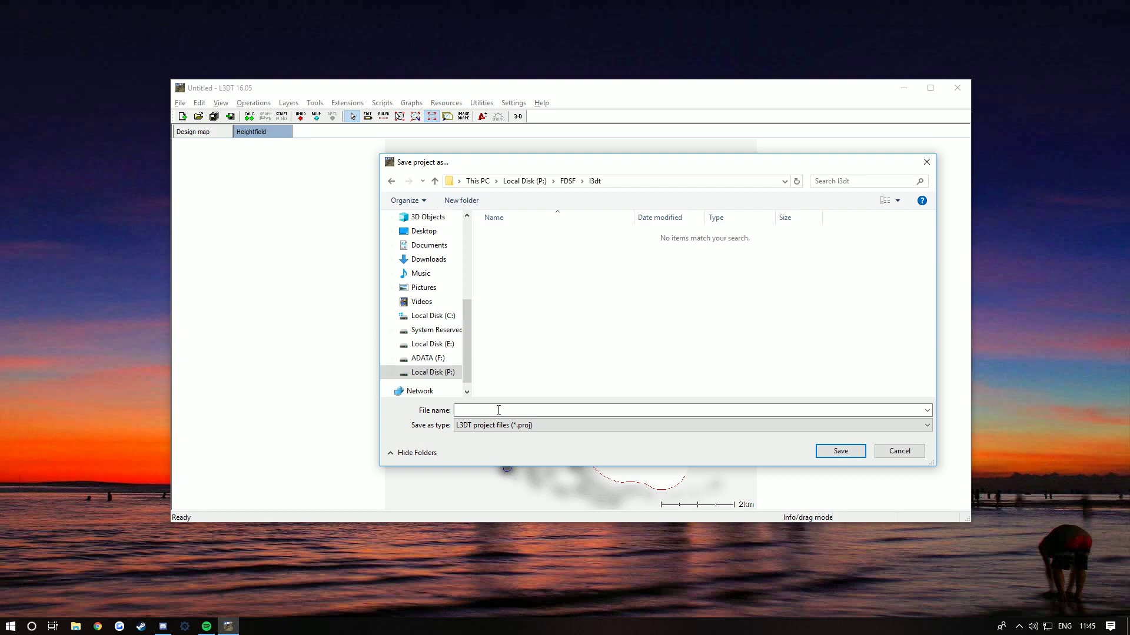
- Save the project as map in the l3dt folder and dismiss the save notice
left_click(508, 410)
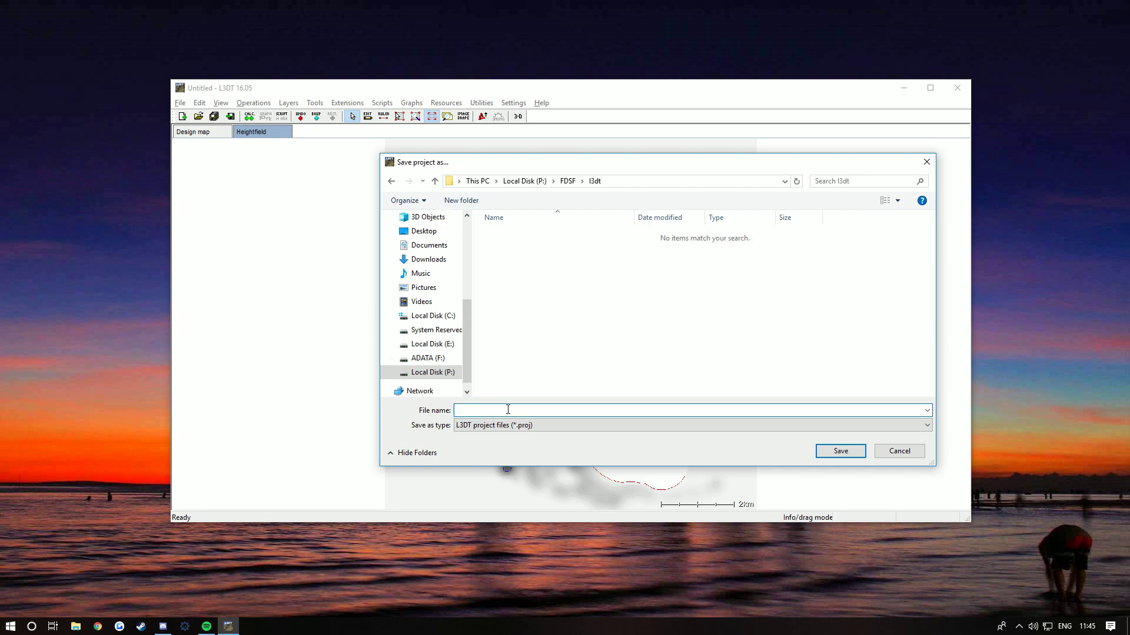
type("map")
key("Return")
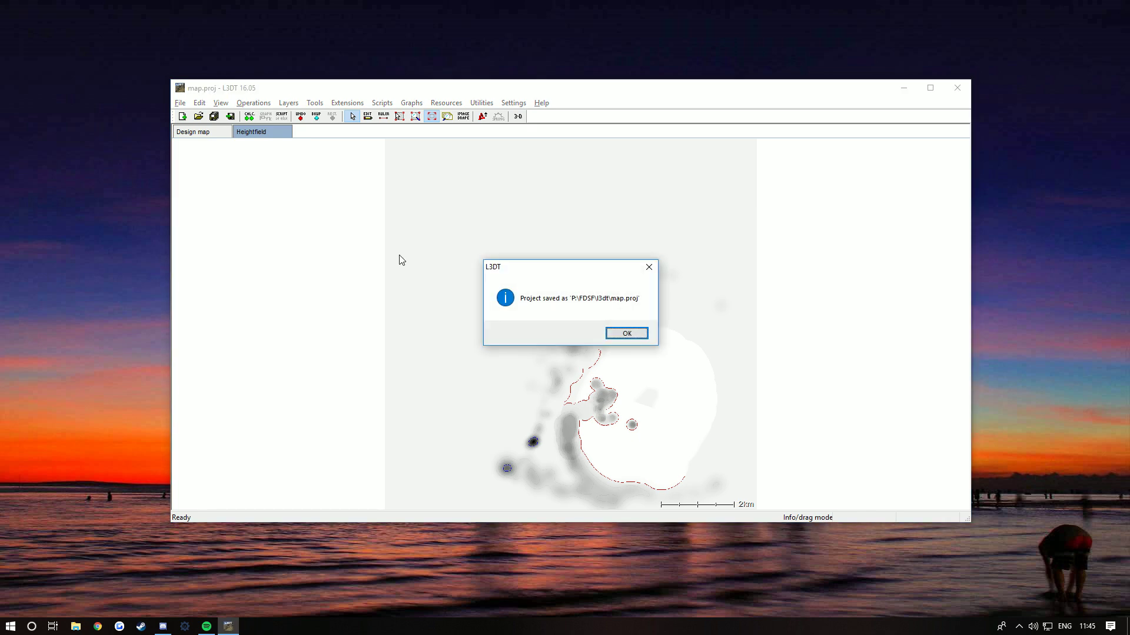
key("Return")
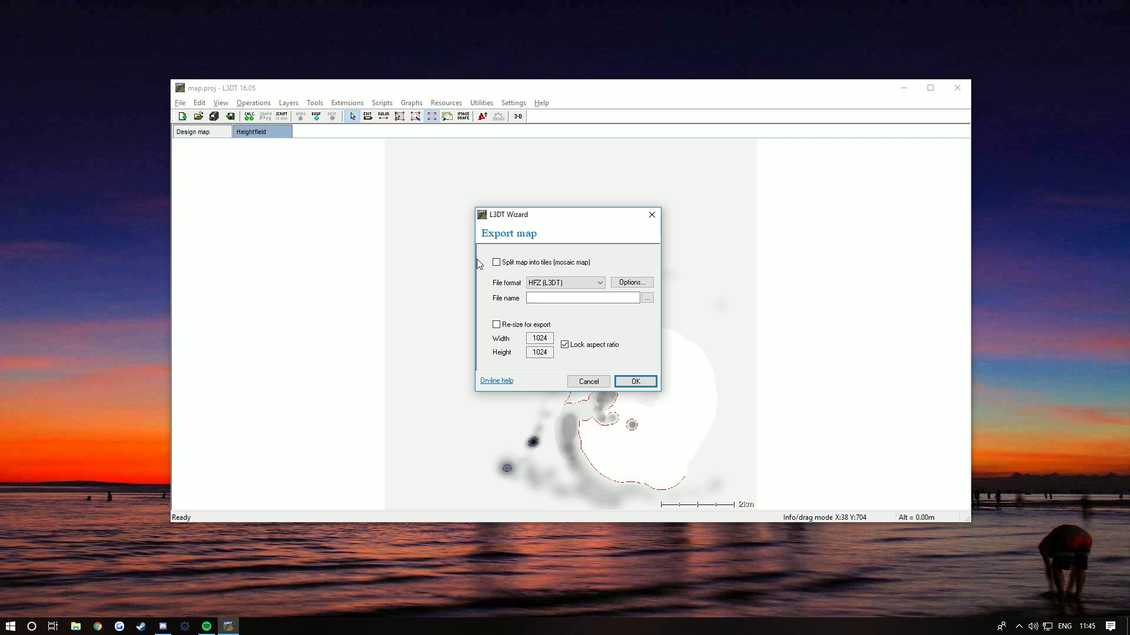
- Enable re-sizing for the heightfield export, unlock the aspect ratio and set both width and height to 2048
left_click(560, 285)
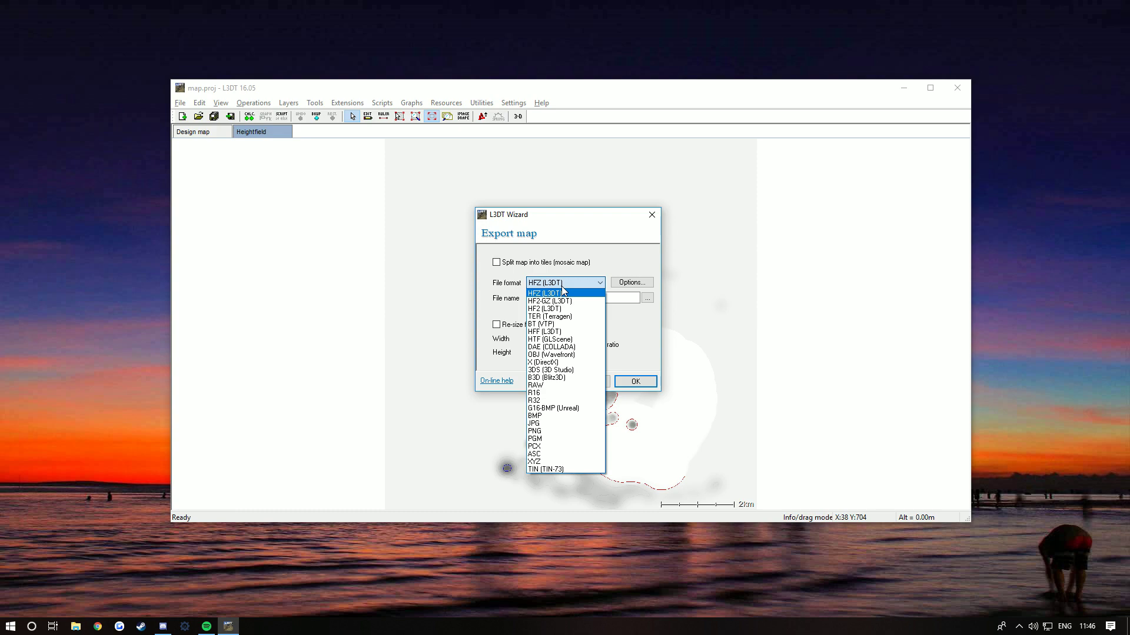
left_click(562, 291)
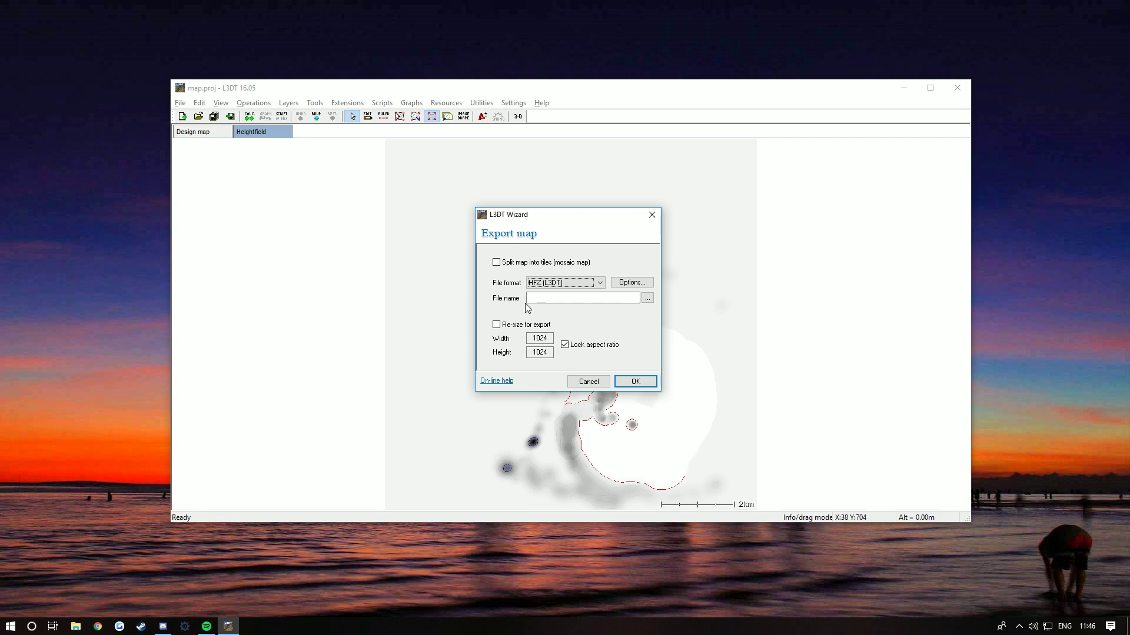
left_click(564, 344)
left_click_drag(536, 339, 410, 316)
left_click(585, 349)
left_click(585, 347)
left_click(510, 326)
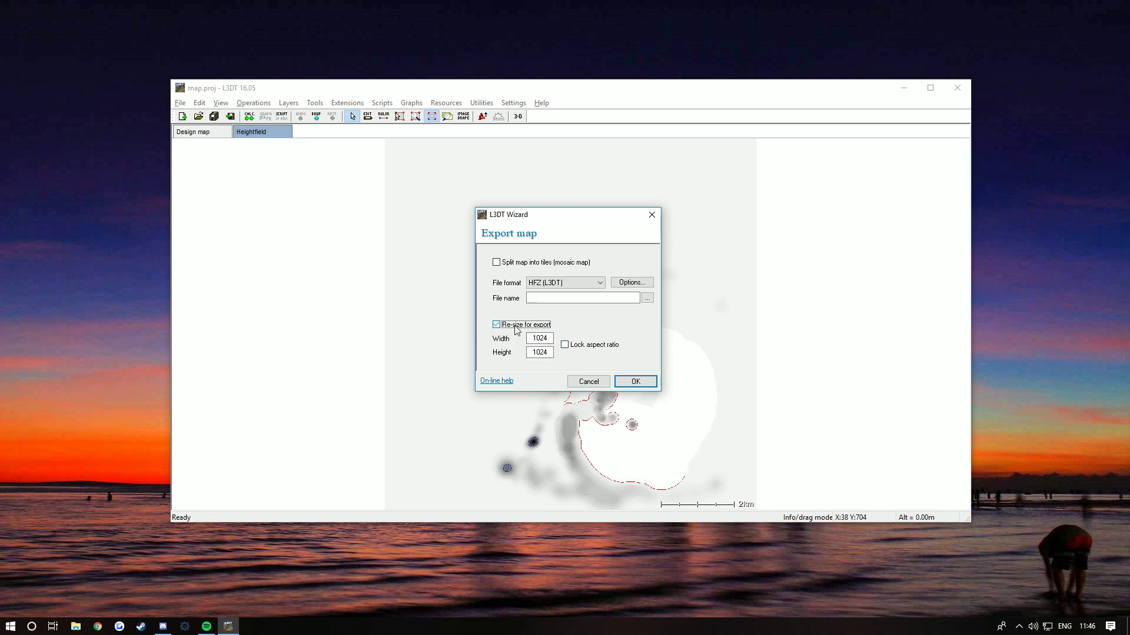
left_click_drag(553, 339, 391, 328)
type("2")
type("4")
type("48")
type("0")
key("Tab")
type("2048")
- Export the heightfield in ASC format as heightfiekd.asc in the P:\FDSF\l3dt folder
left_click(589, 283)
left_click(531, 458)
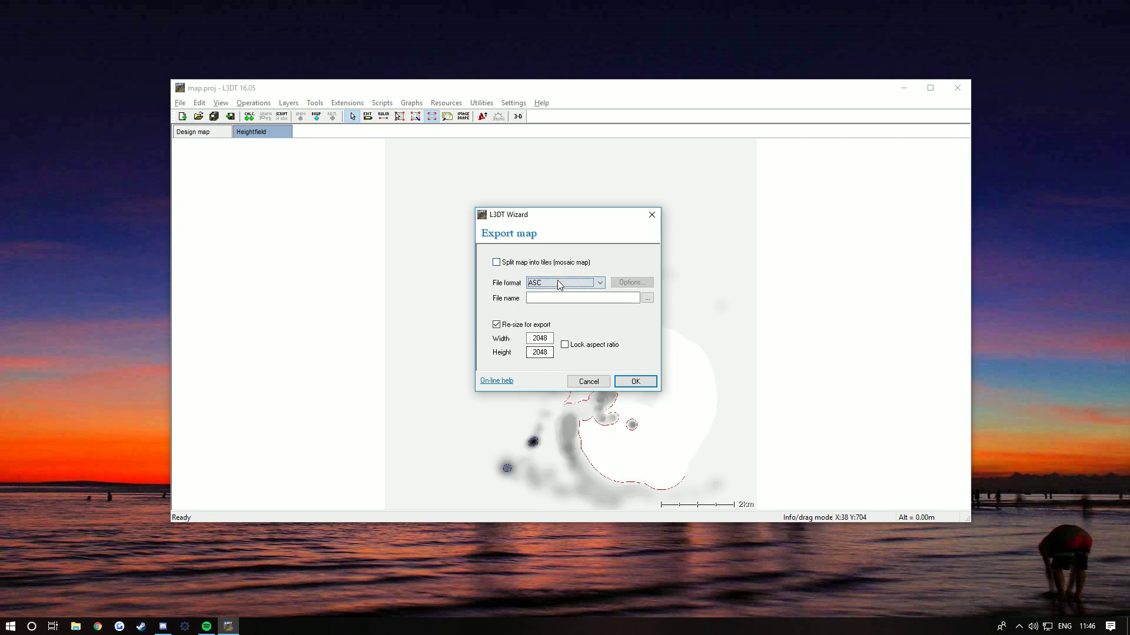
left_click(555, 296)
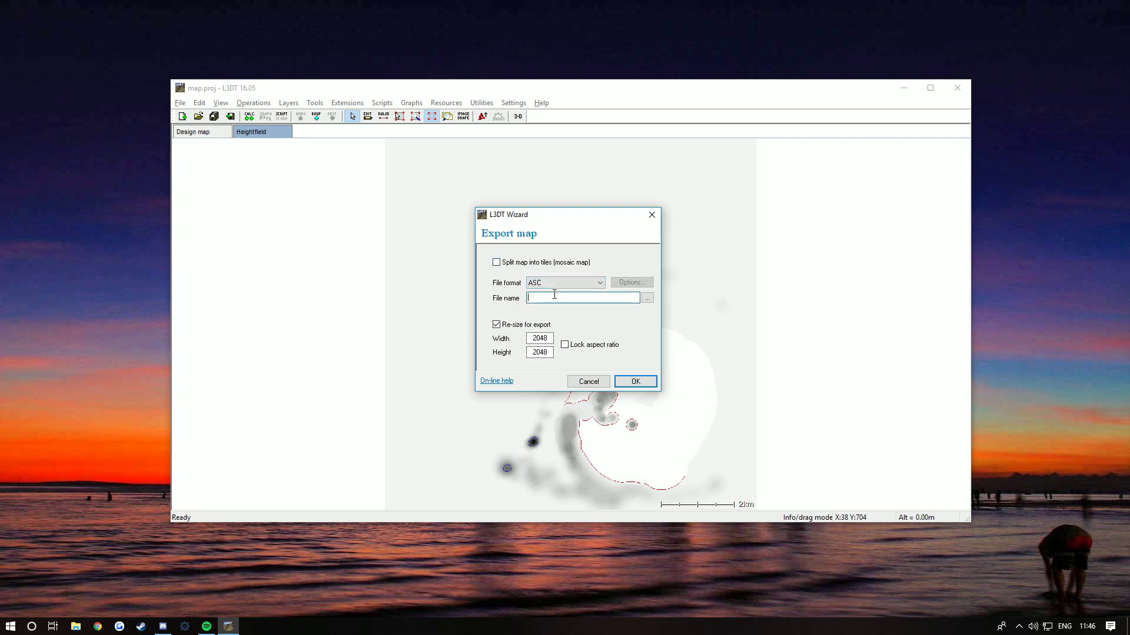
type("heightfiekd")
left_click(647, 298)
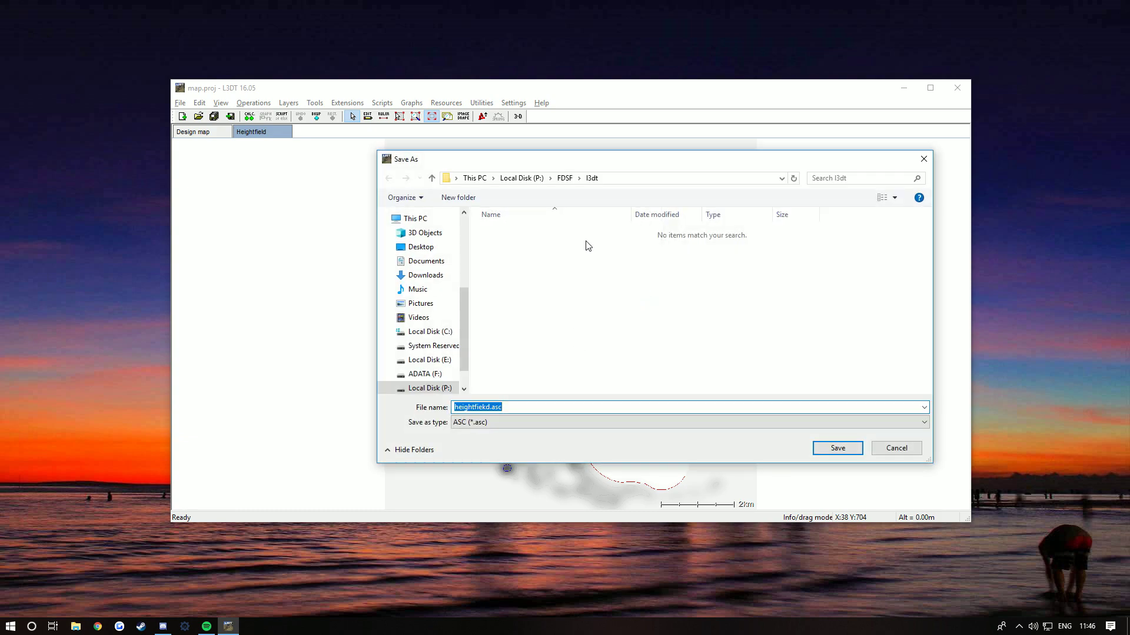
left_click(846, 456)
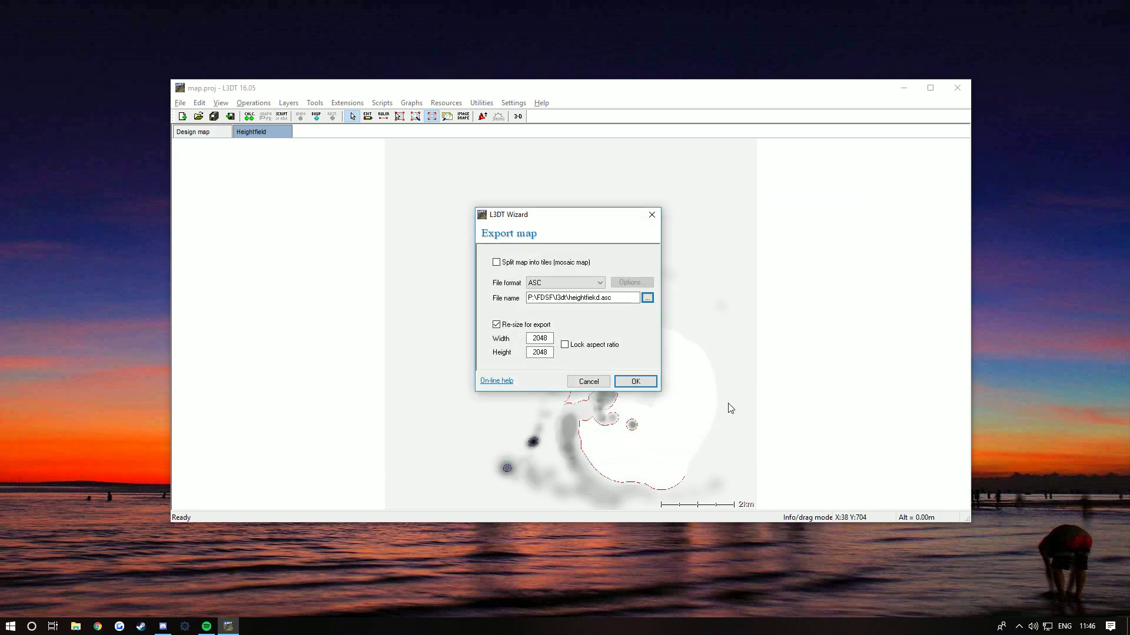
left_click(627, 384)
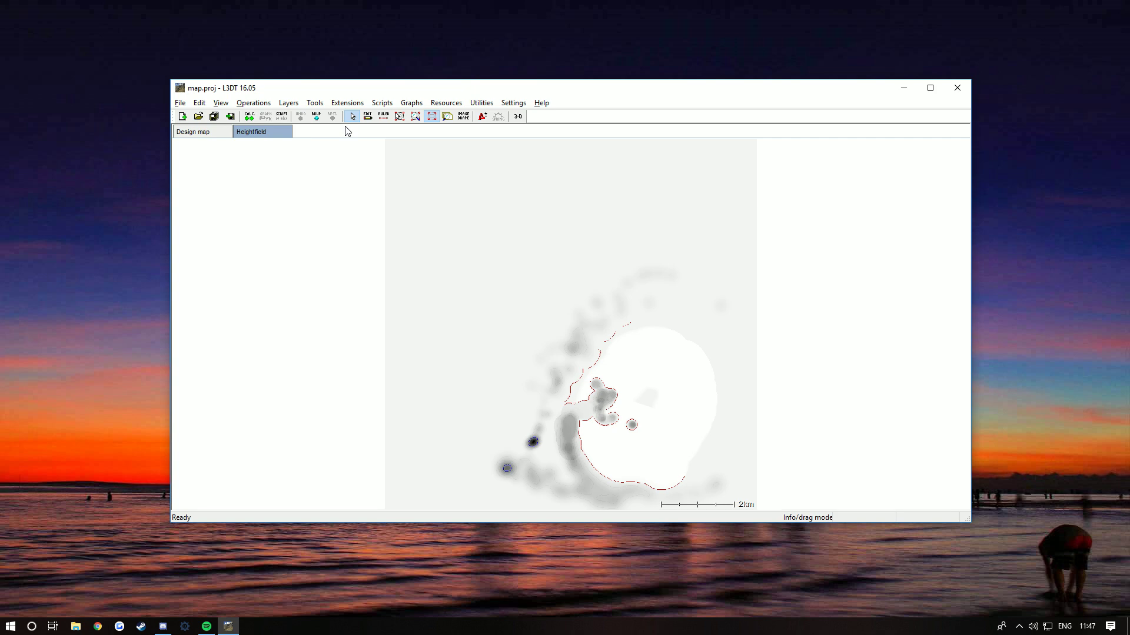
- Generate the attributes map for the terrain
right_click(325, 137)
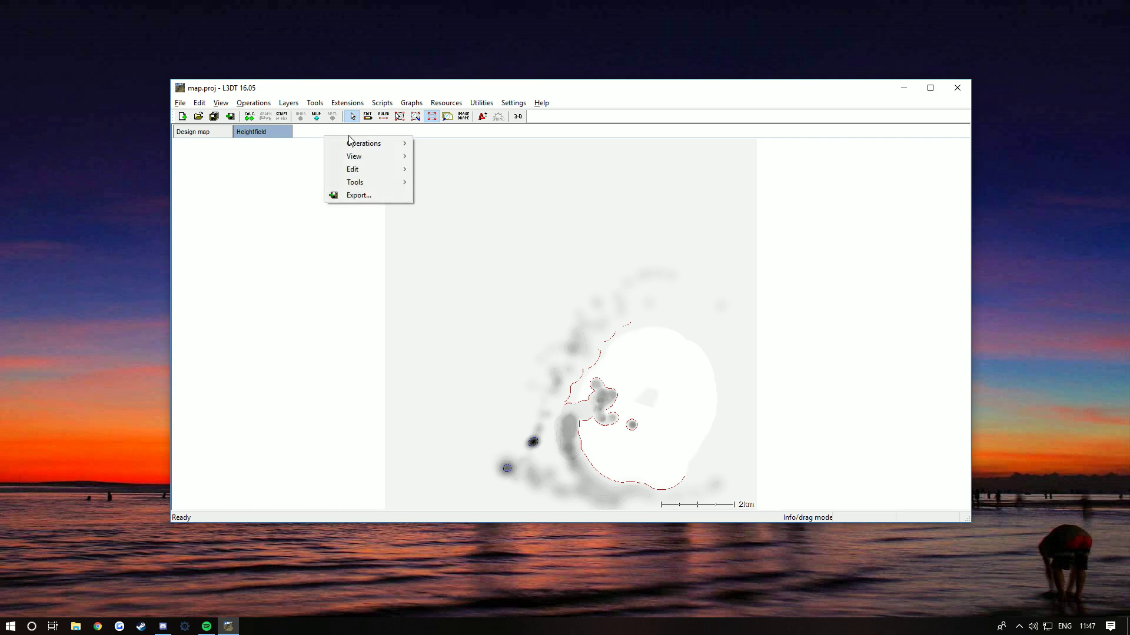
mouse_move(369, 149)
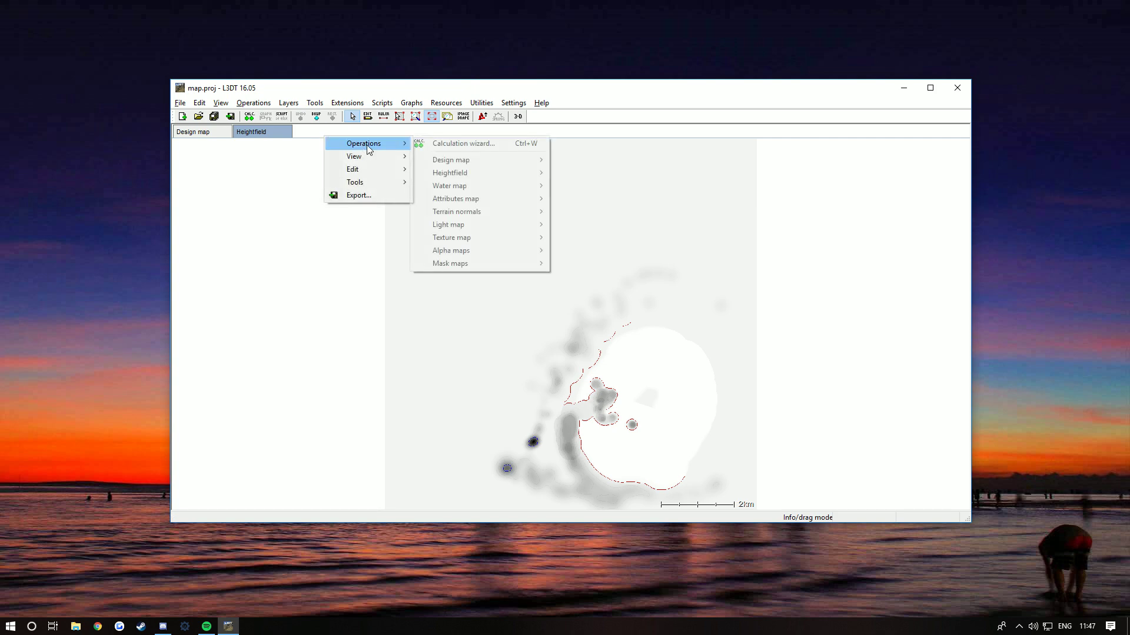
mouse_move(496, 196)
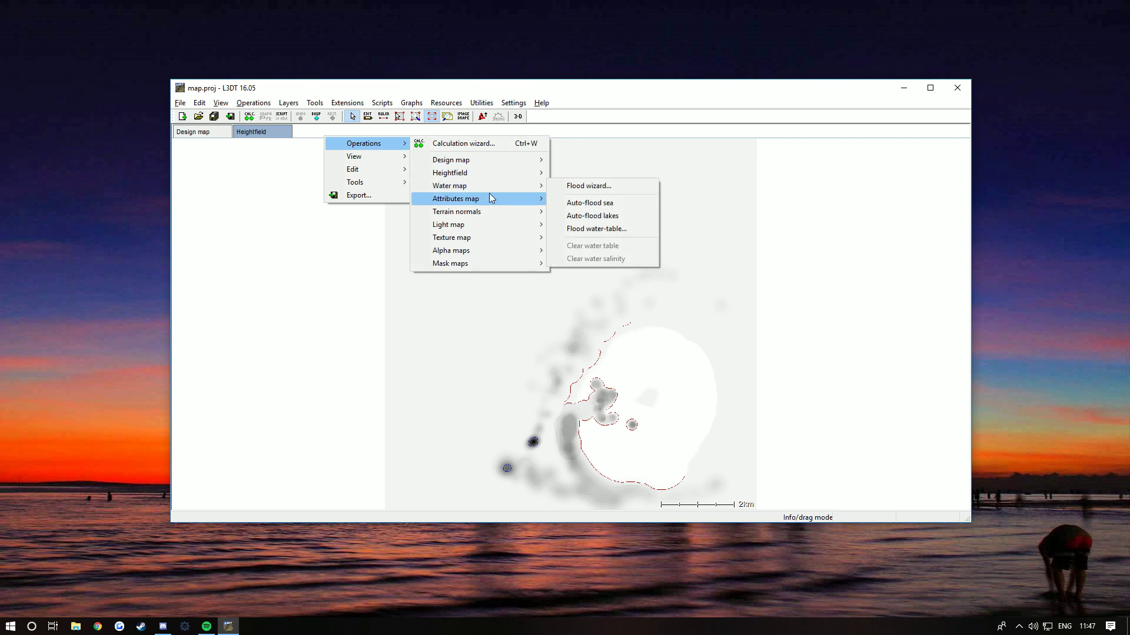
mouse_move(479, 218)
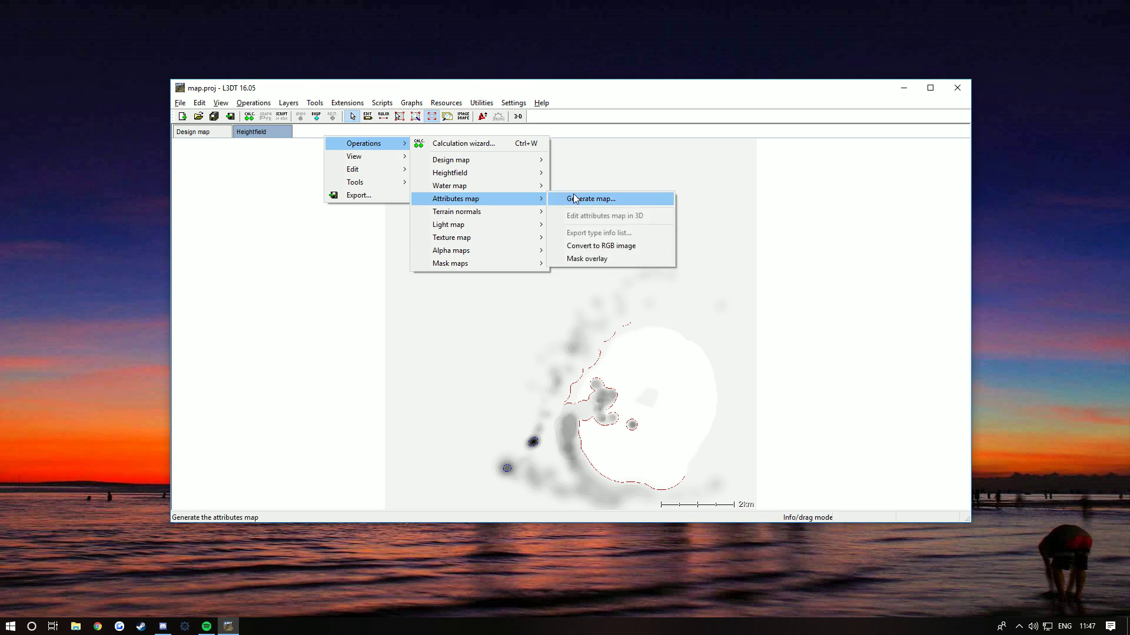
left_click(575, 199)
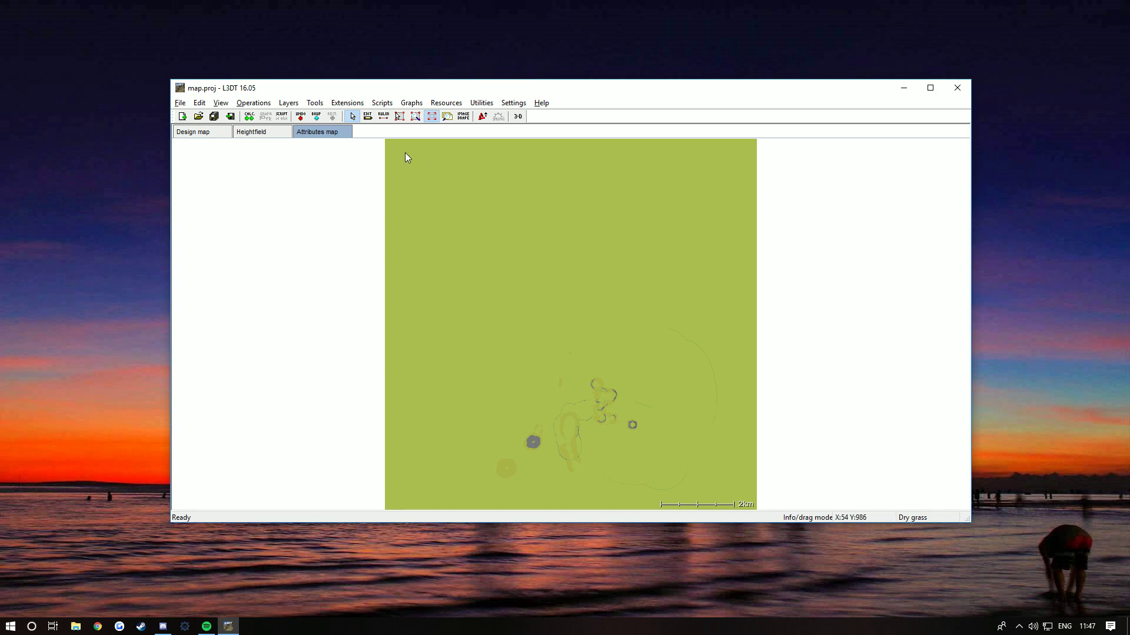
- Generate the texture map with the Default preset, keeping the light map overlay enabled, and close the event log
right_click(384, 129)
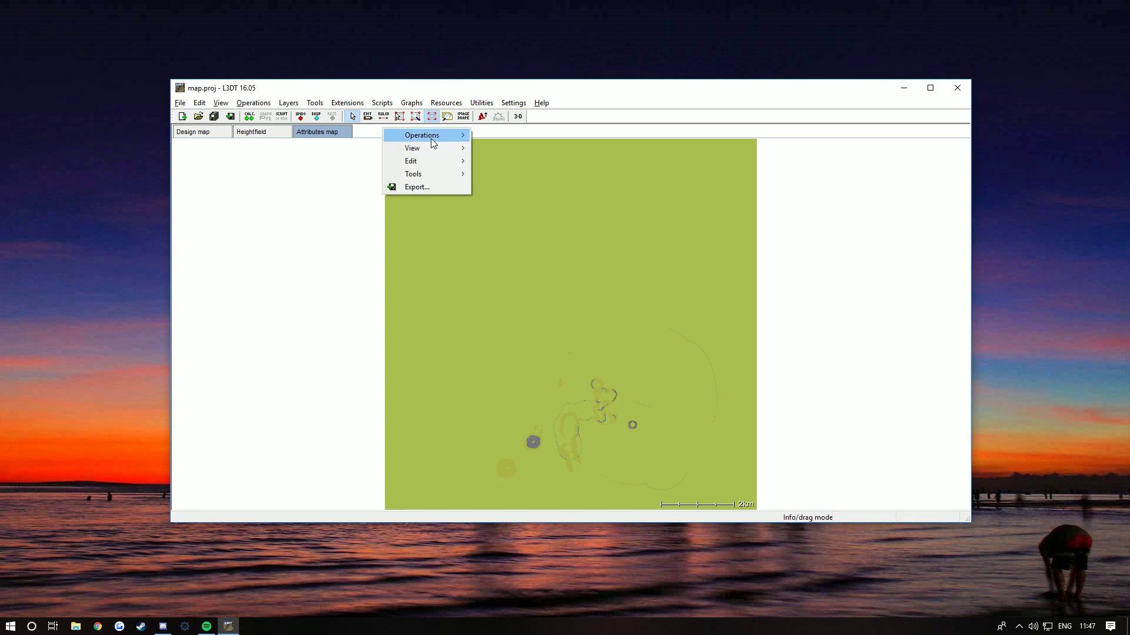
mouse_move(430, 137)
mouse_move(540, 229)
left_click(620, 229)
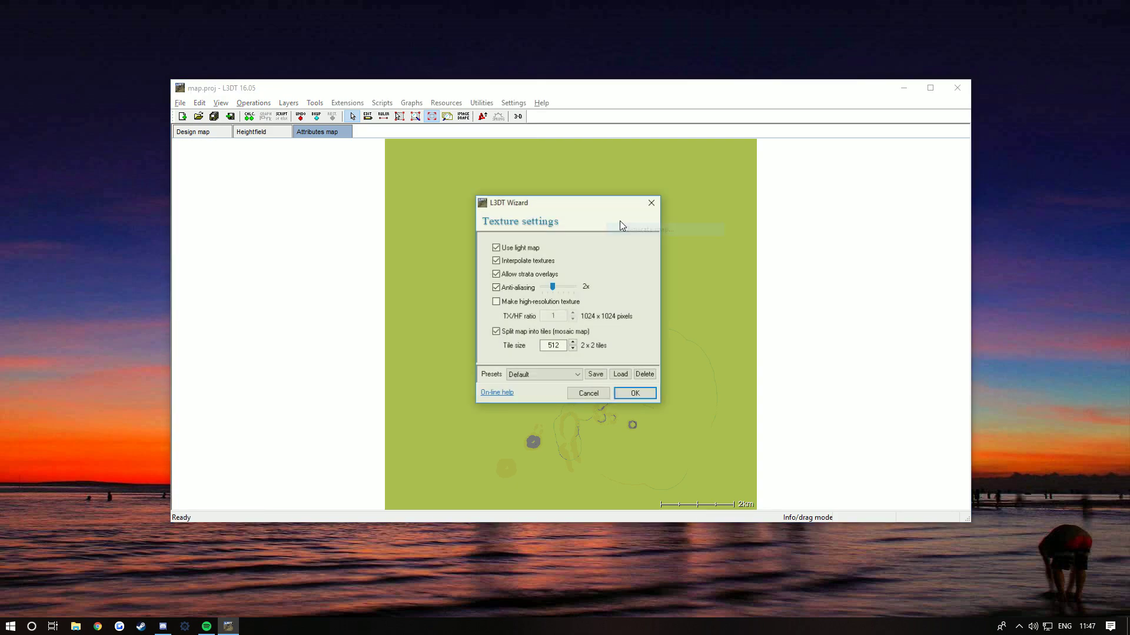
left_click(636, 393)
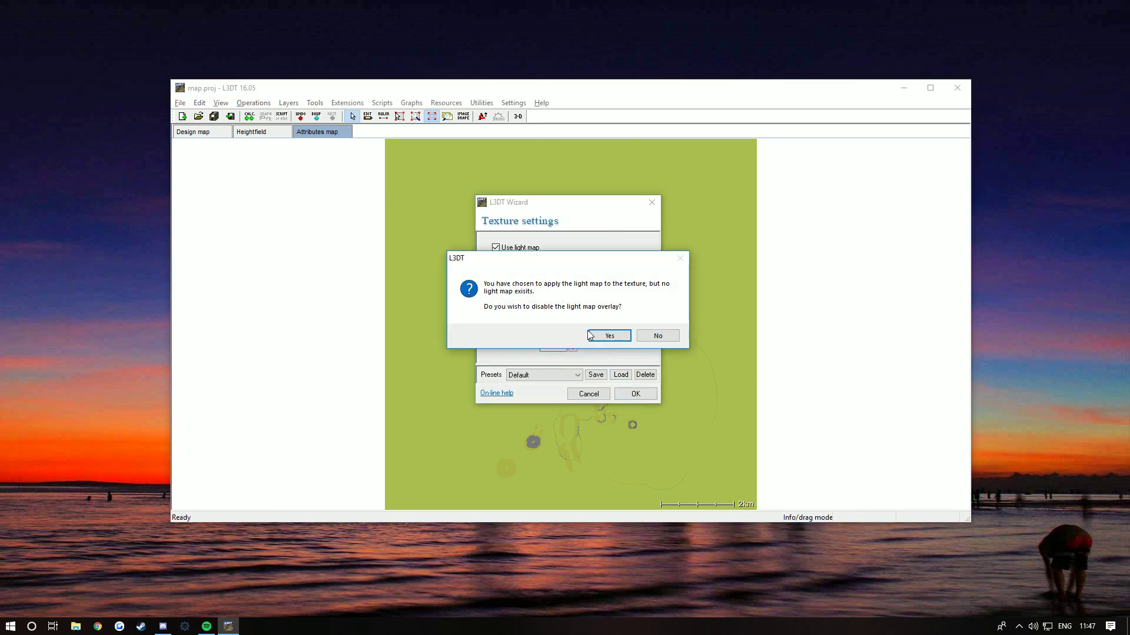
left_click(669, 338)
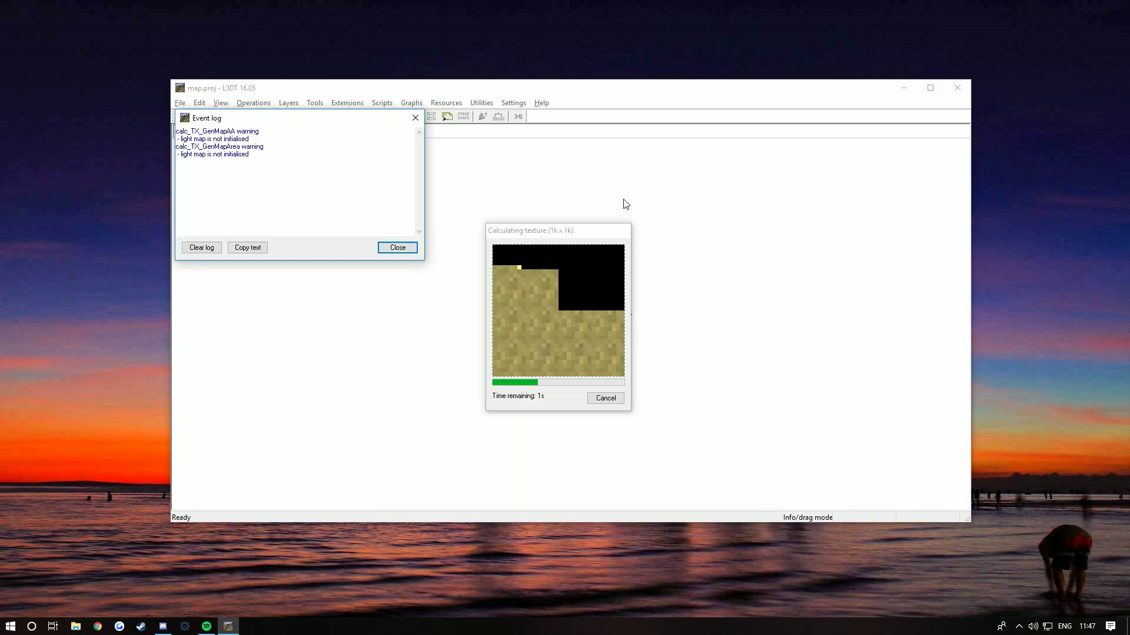
left_click(390, 248)
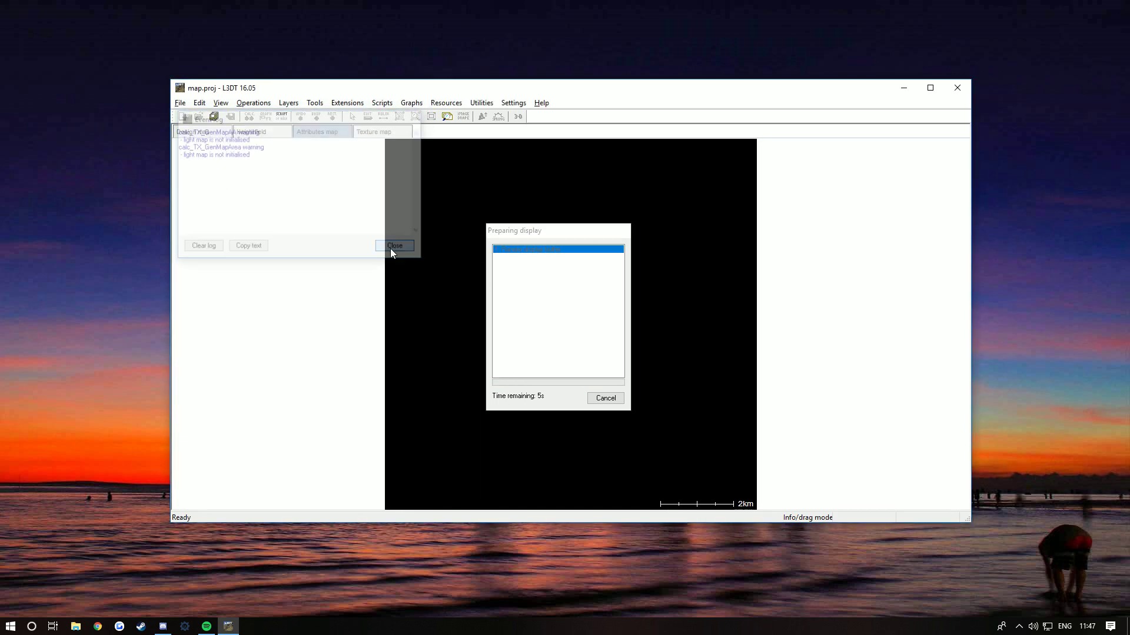